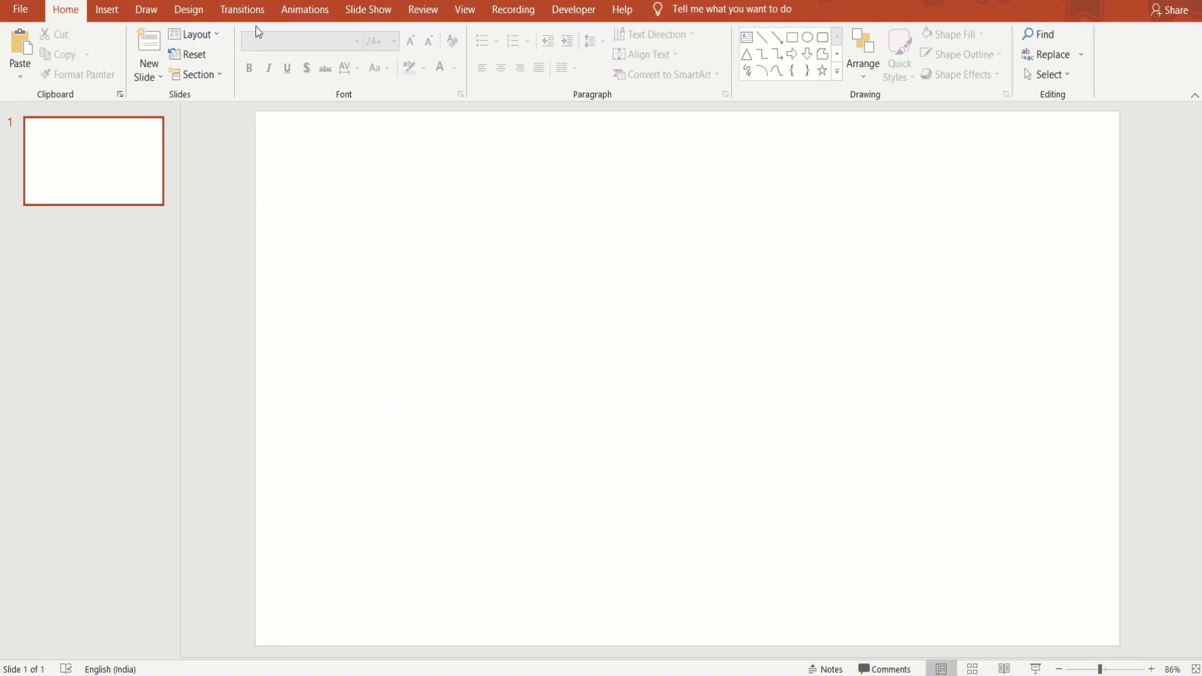
# Switch the blank presentation to the Design tab.
pyautogui.click(189, 10)
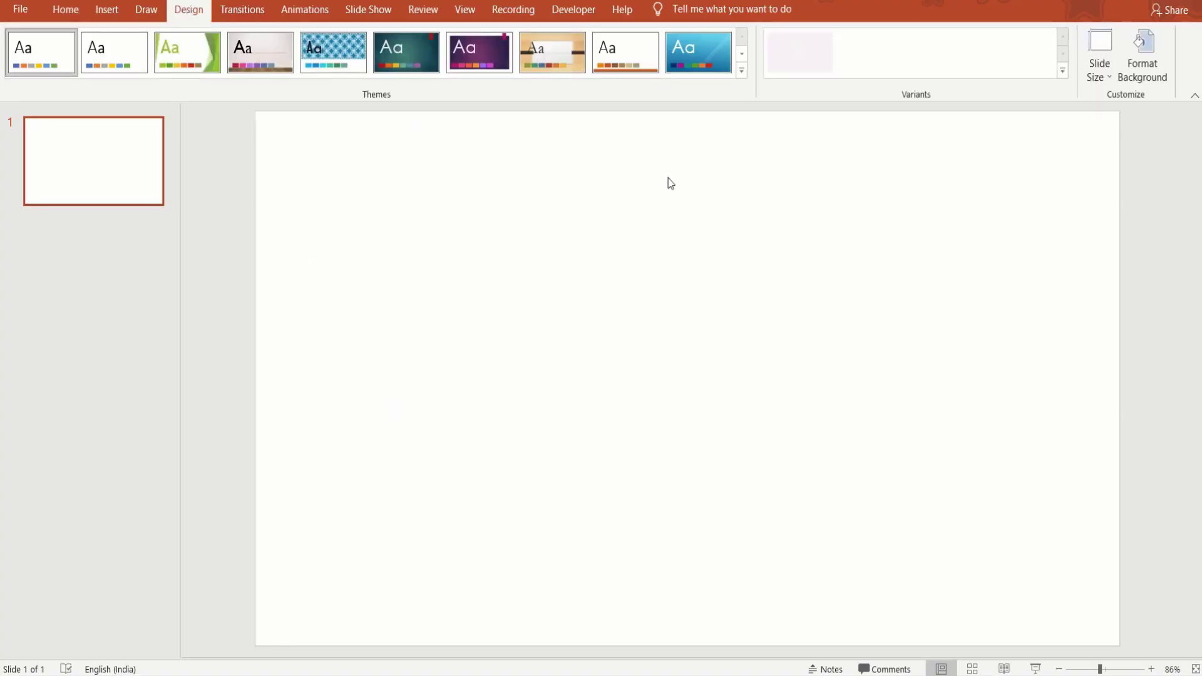
# Set a custom 28.575 × 28.575 cm square slide size and maximize the content.
pyautogui.click(1099, 75)
pyautogui.click(1129, 171)
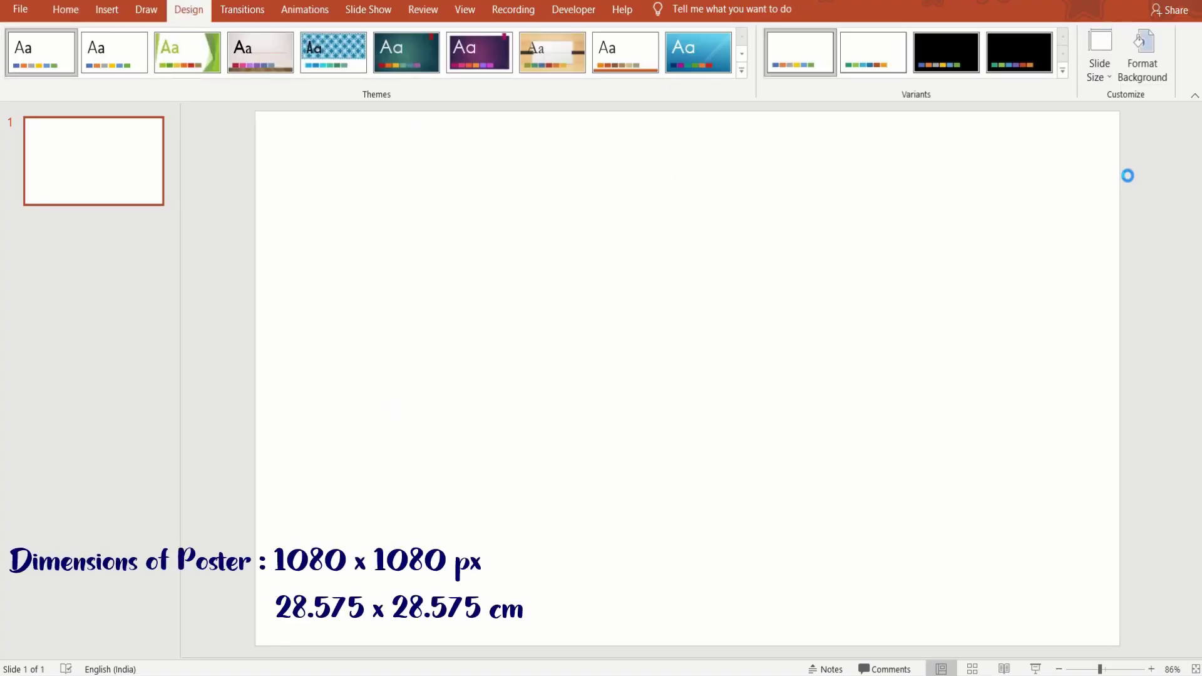
pyautogui.click(503, 307)
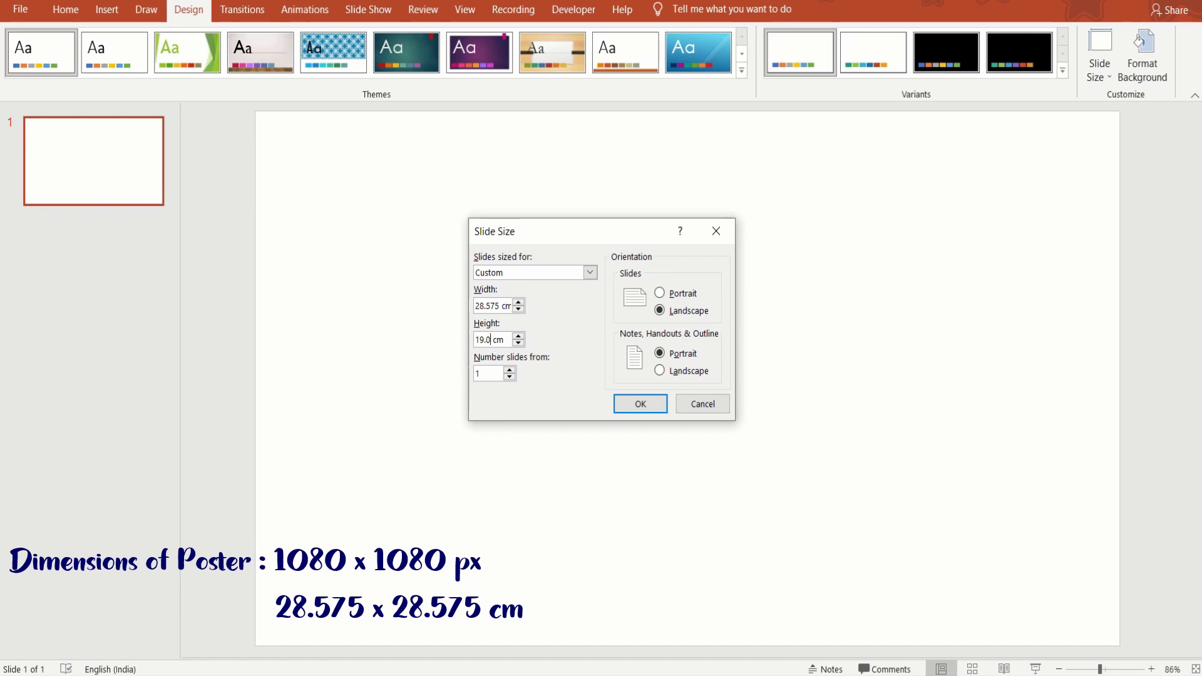
pyautogui.write('8.575')
pyautogui.click(636, 405)
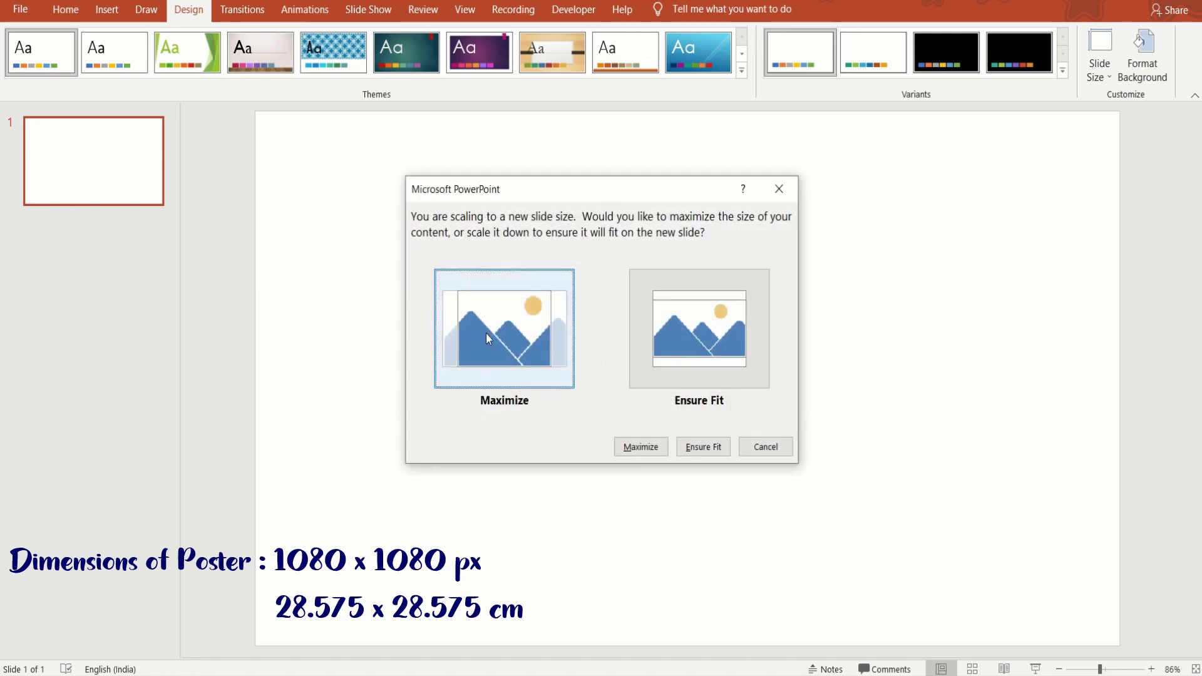
pyautogui.click(506, 335)
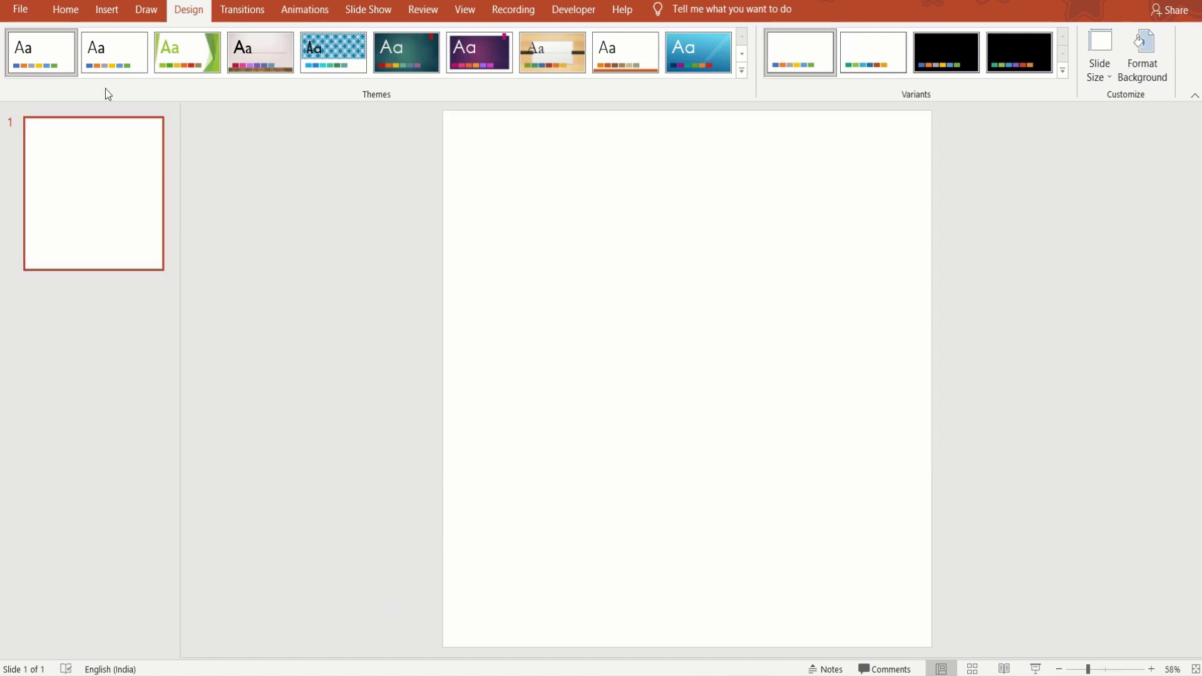
# Insert the sound-on photo of the woman from this device.
pyautogui.click(102, 9)
pyautogui.click(116, 63)
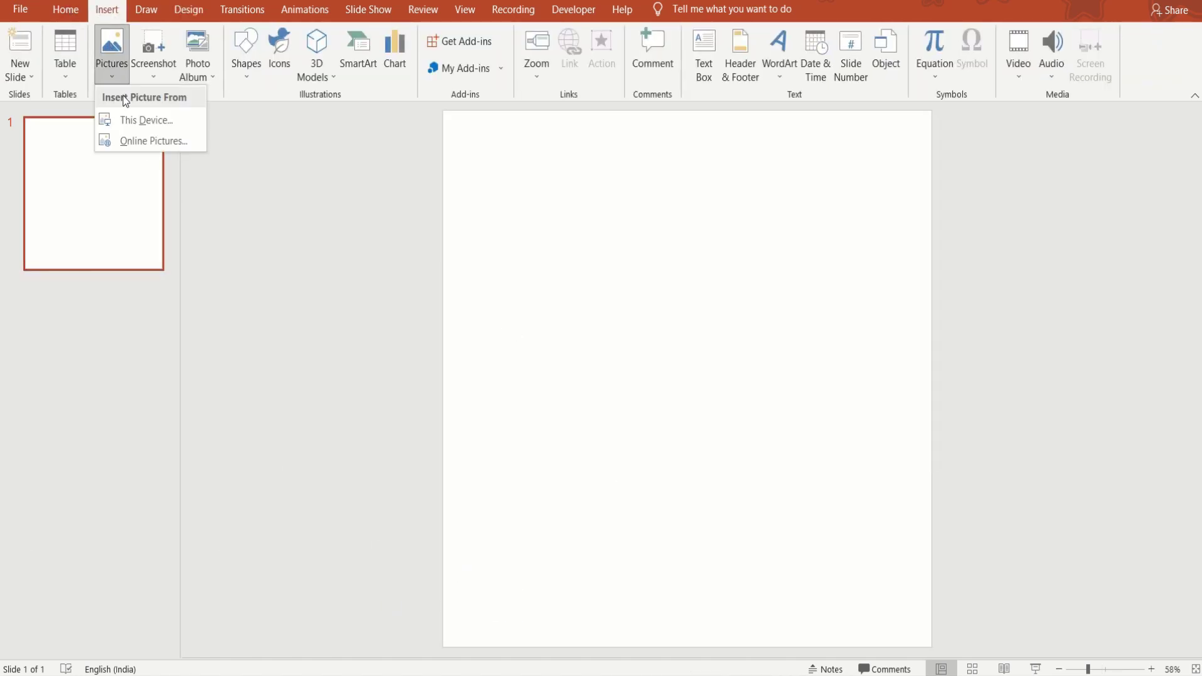
pyautogui.click(126, 119)
pyautogui.click(257, 246)
pyautogui.doubleClick(258, 247)
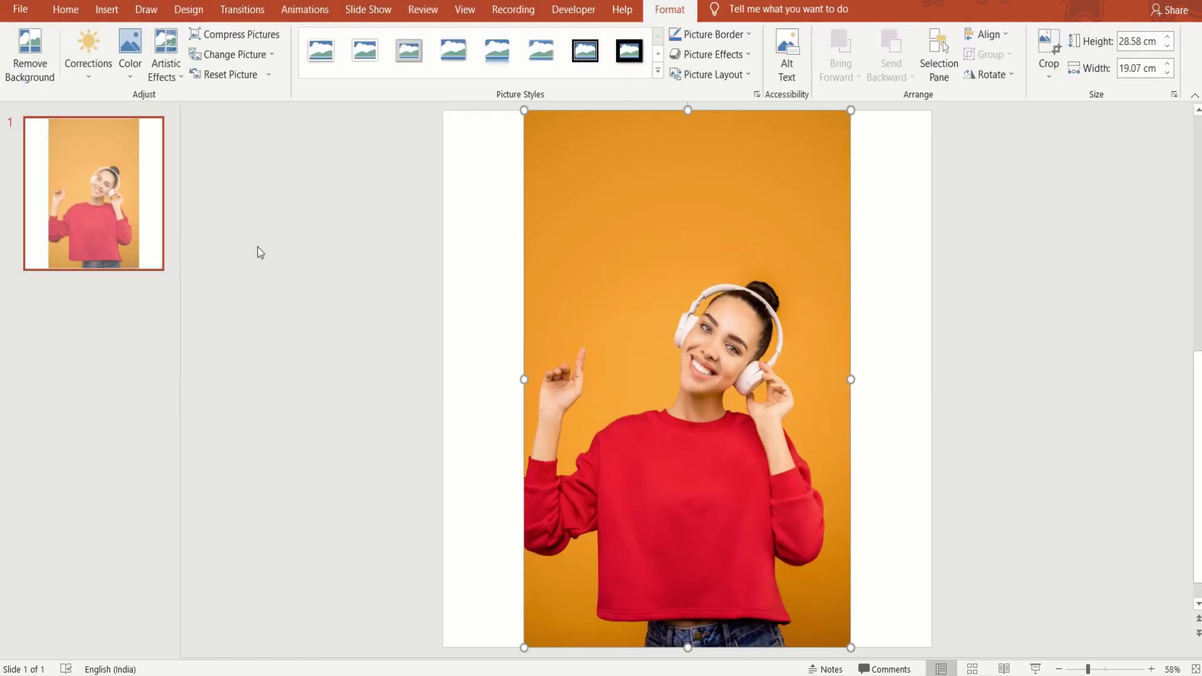
# Remove the orange background, keeping her sweater hem, sleeve and raised arm intact.
pyautogui.click(29, 50)
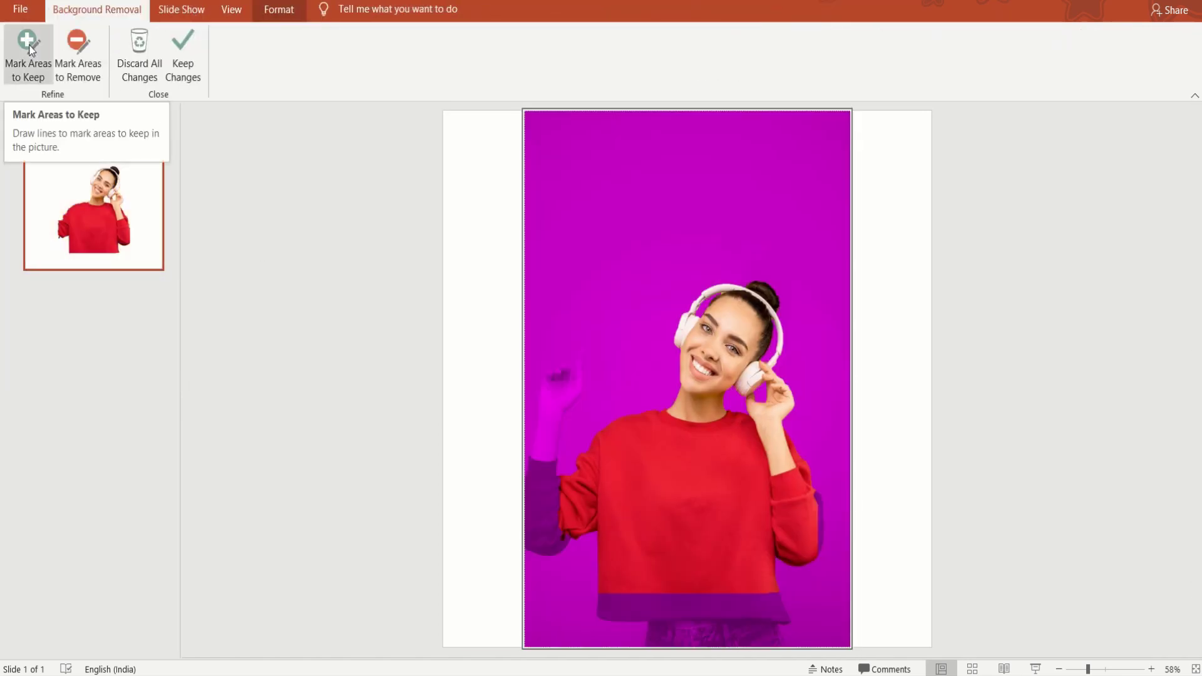
pyautogui.click(50, 71)
pyautogui.moveTo(605, 607); pyautogui.dragTo(754, 608)
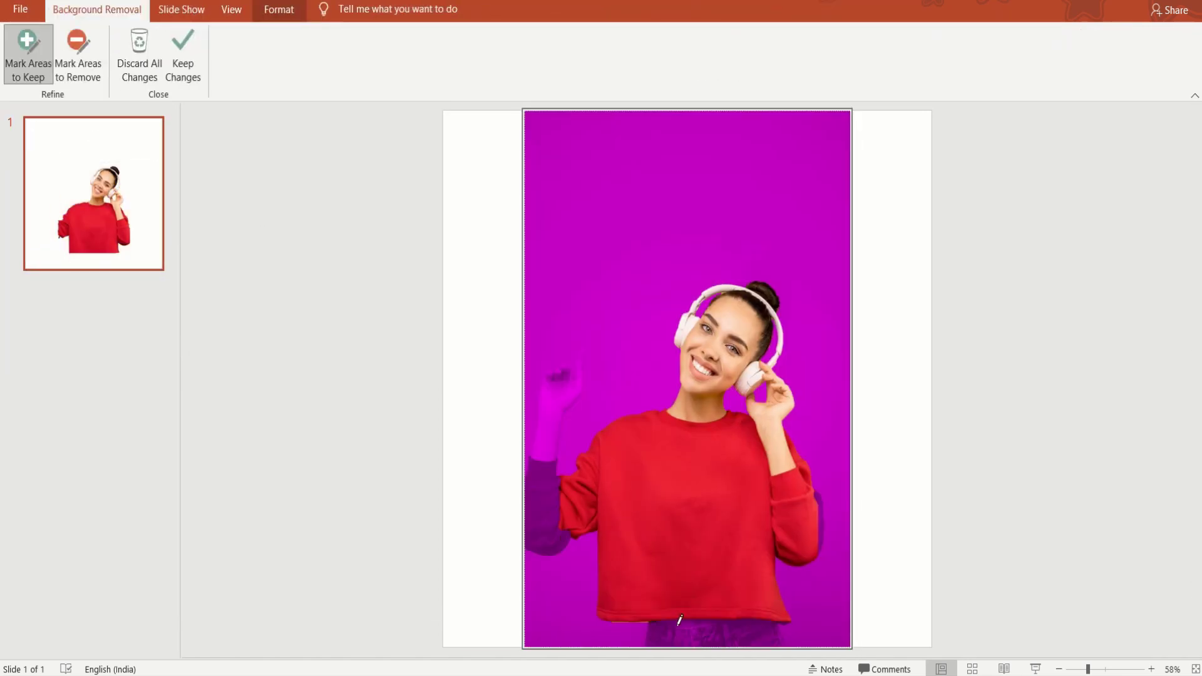
pyautogui.moveTo(662, 631); pyautogui.dragTo(777, 624)
pyautogui.moveTo(826, 519); pyautogui.dragTo(825, 543)
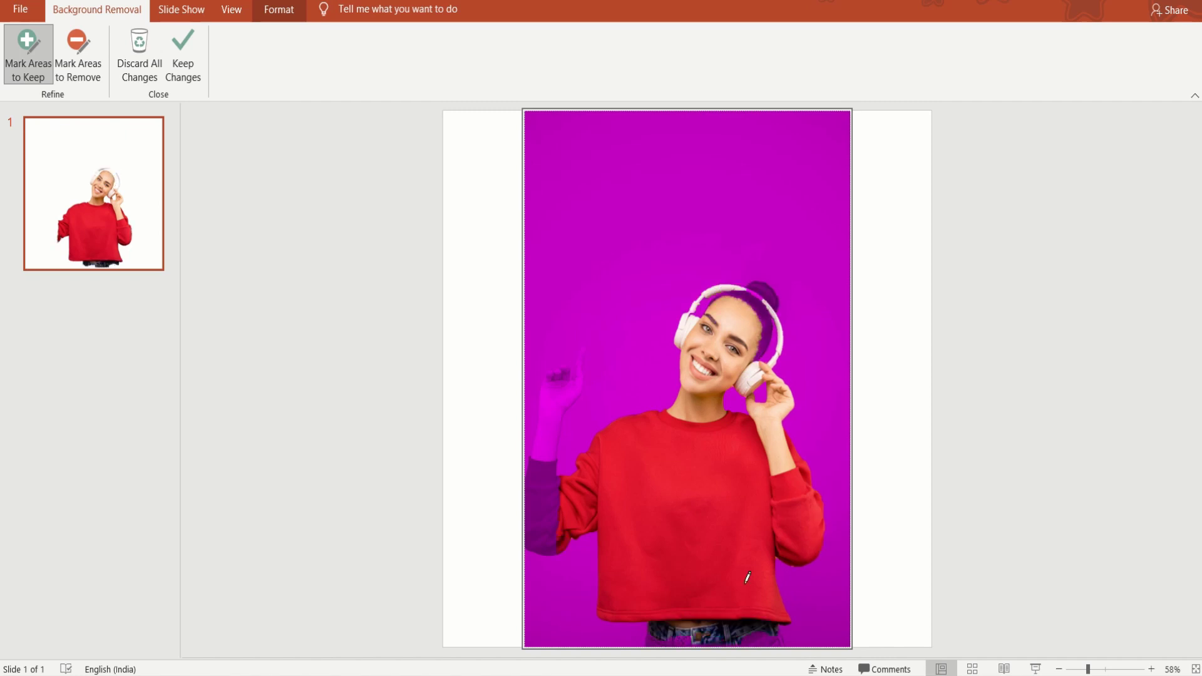
pyautogui.moveTo(653, 640); pyautogui.dragTo(777, 633)
pyautogui.moveTo(577, 354)
pyautogui.mouseDown()
pyautogui.moveTo(561, 540)
pyautogui.moveTo(533, 539)
pyautogui.mouseUp()
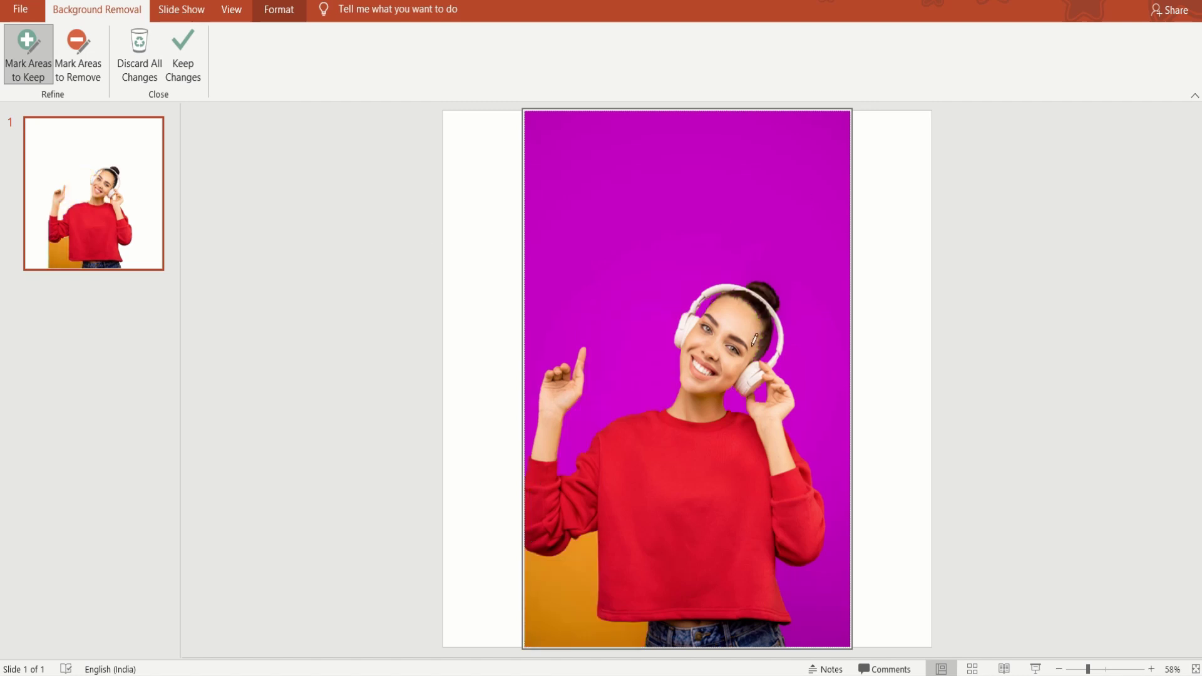
pyautogui.click(79, 56)
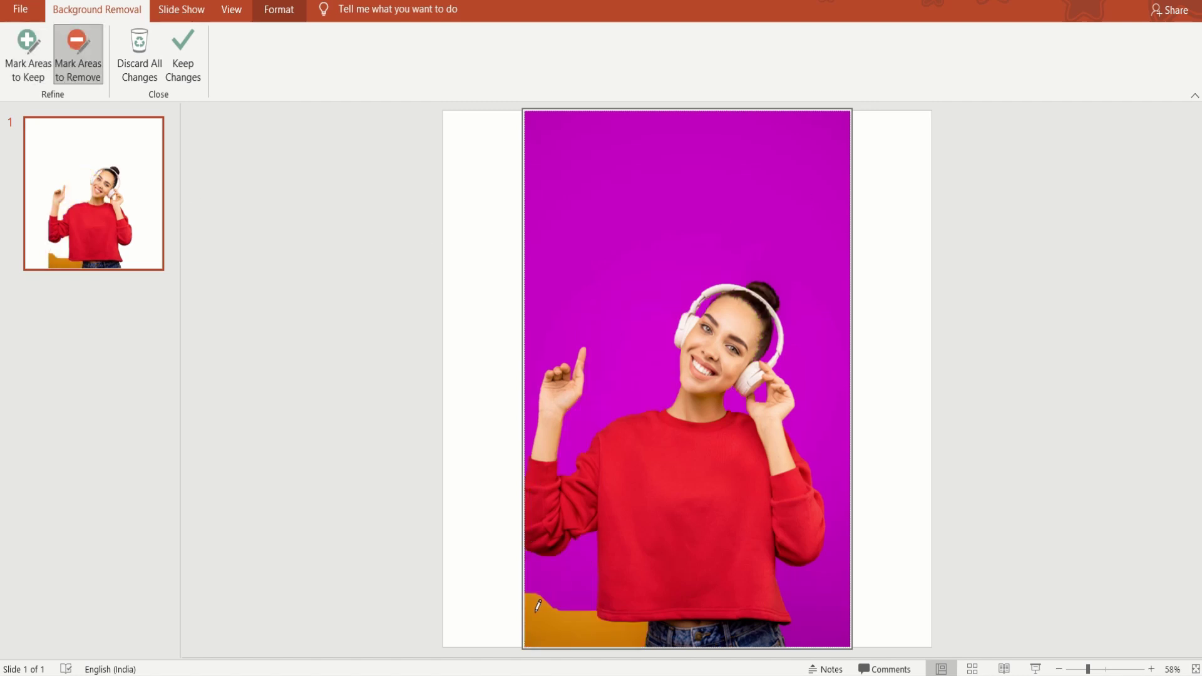
pyautogui.moveTo(538, 606); pyautogui.dragTo(639, 632)
# Keep the cutout, crop the empty top, and enlarge the photo to fill the slide.
pyautogui.click(183, 57)
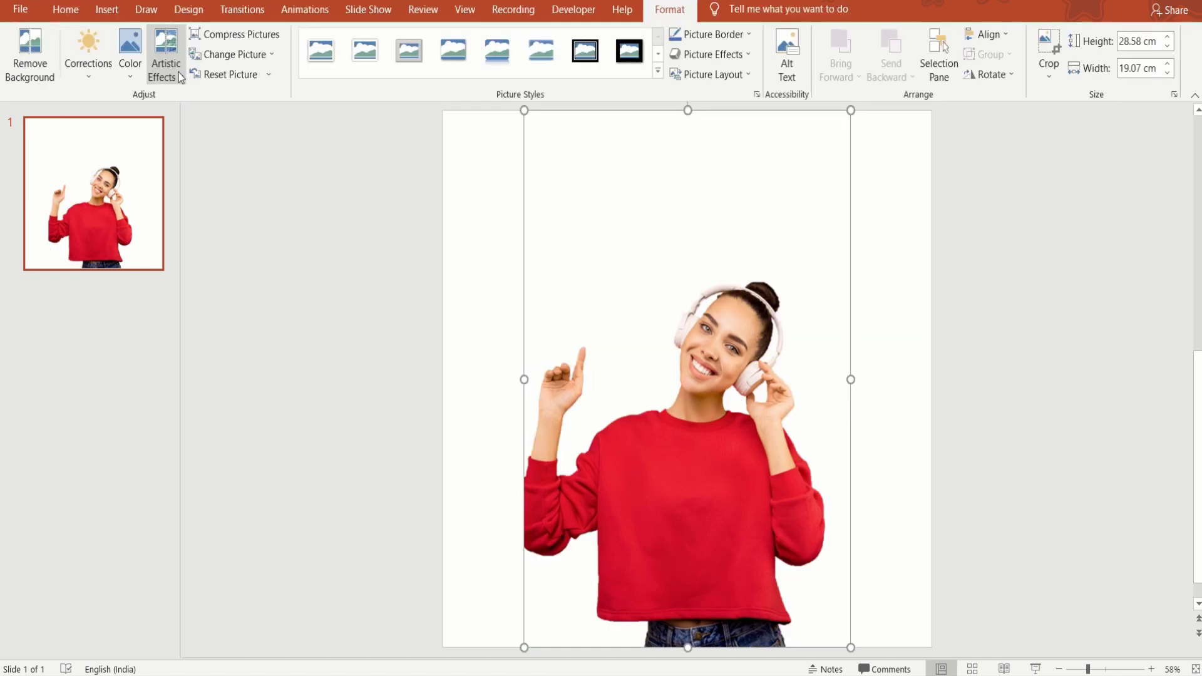
pyautogui.click(1049, 44)
pyautogui.moveTo(687, 112); pyautogui.dragTo(709, 269)
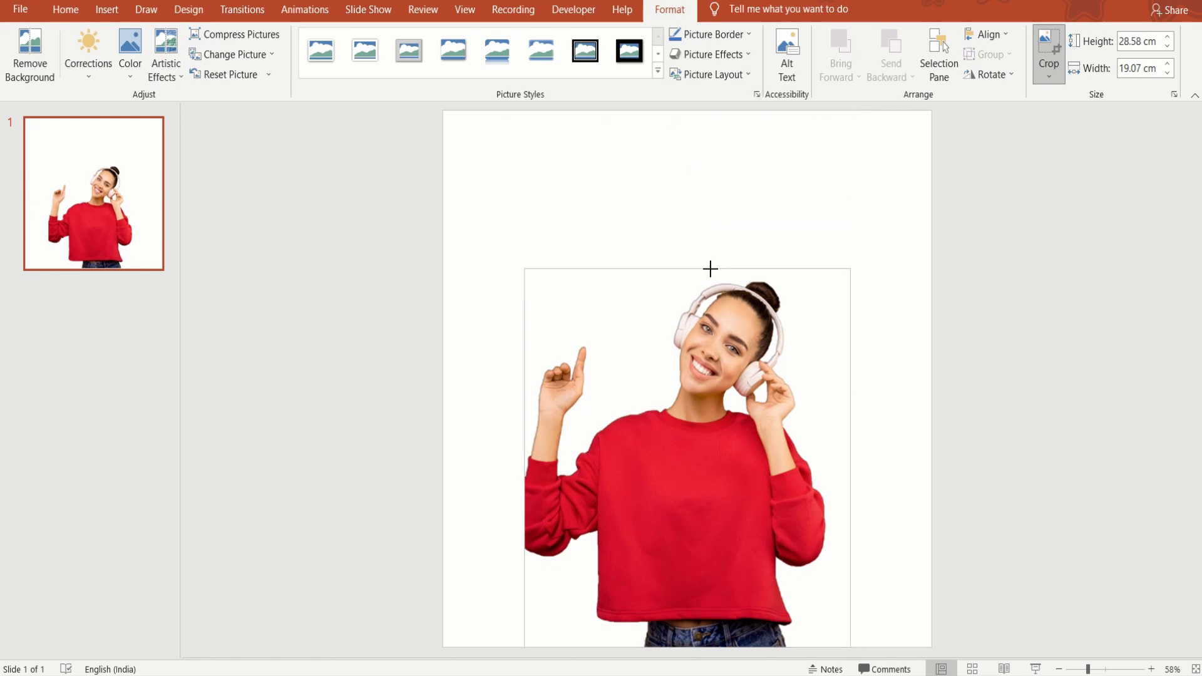
pyautogui.click(947, 375)
pyautogui.moveTo(725, 463)
pyautogui.mouseDown()
pyautogui.moveTo(664, 463)
pyautogui.moveTo(609, 438)
pyautogui.mouseUp()
pyautogui.click(465, 9)
pyautogui.click(312, 74)
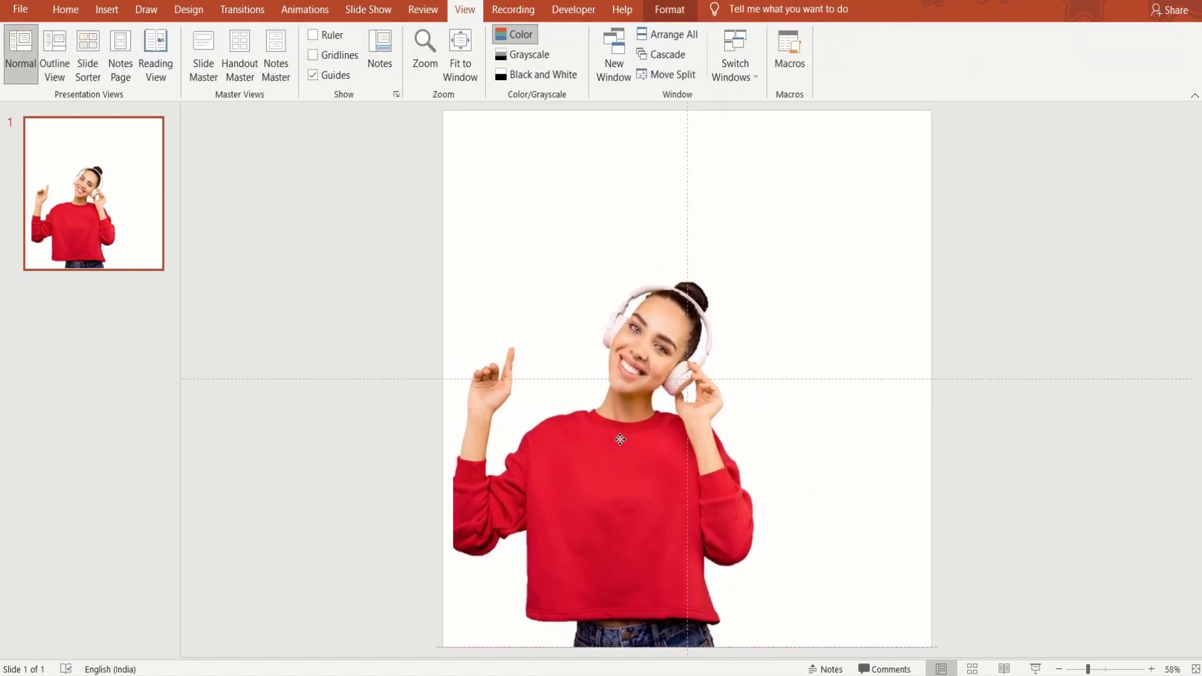
pyautogui.moveTo(768, 268); pyautogui.dragTo(905, 179)
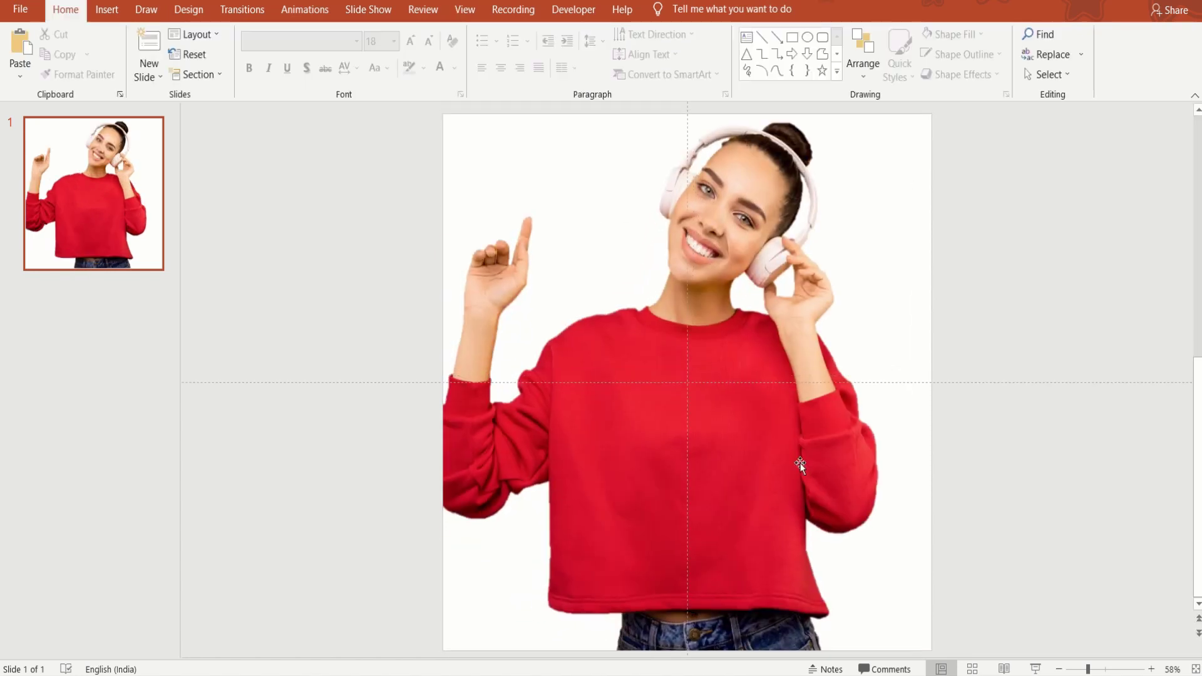
# Give the slide a solid cyan background fill.
pyautogui.rightClick(1020, 430)
pyautogui.click(1066, 577)
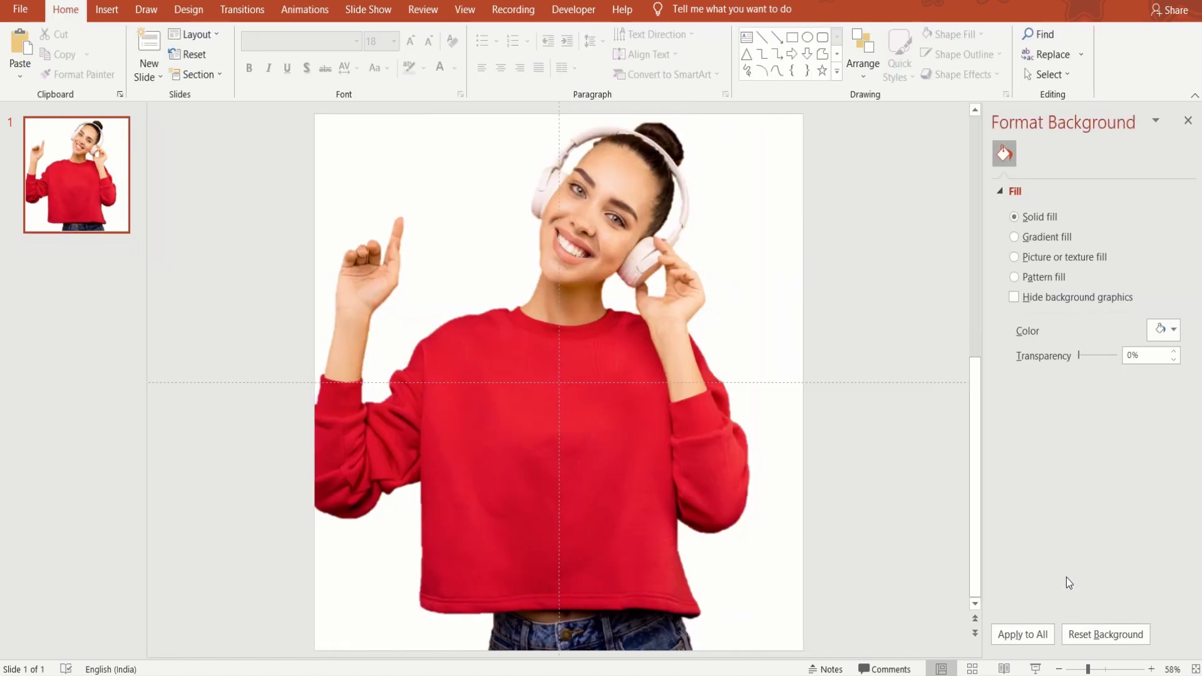
pyautogui.click(1174, 331)
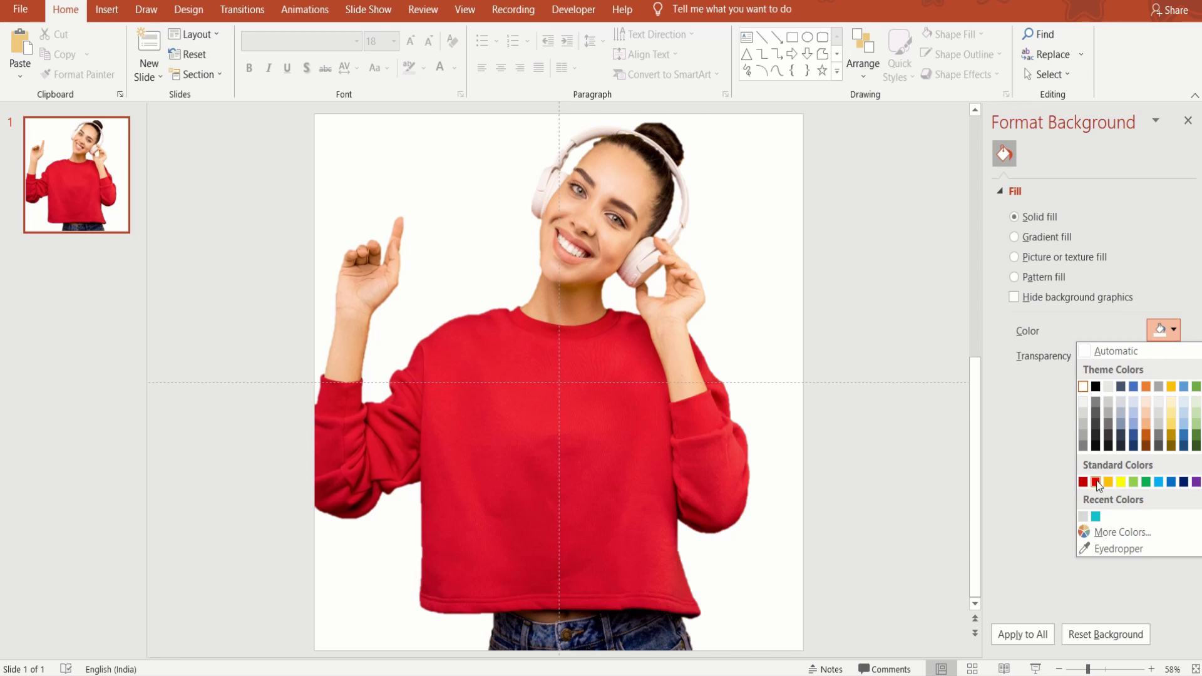
pyautogui.click(1095, 518)
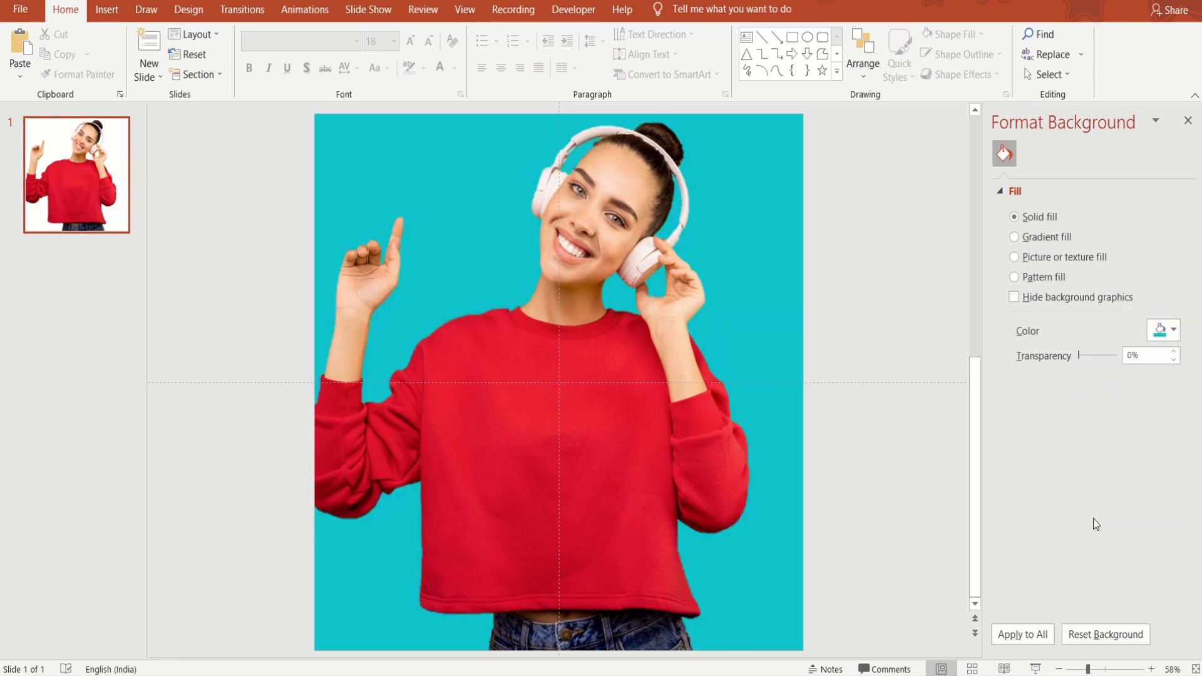
pyautogui.click(1190, 121)
# Draw a text box across the sweater and type 'ON'.
pyautogui.click(747, 37)
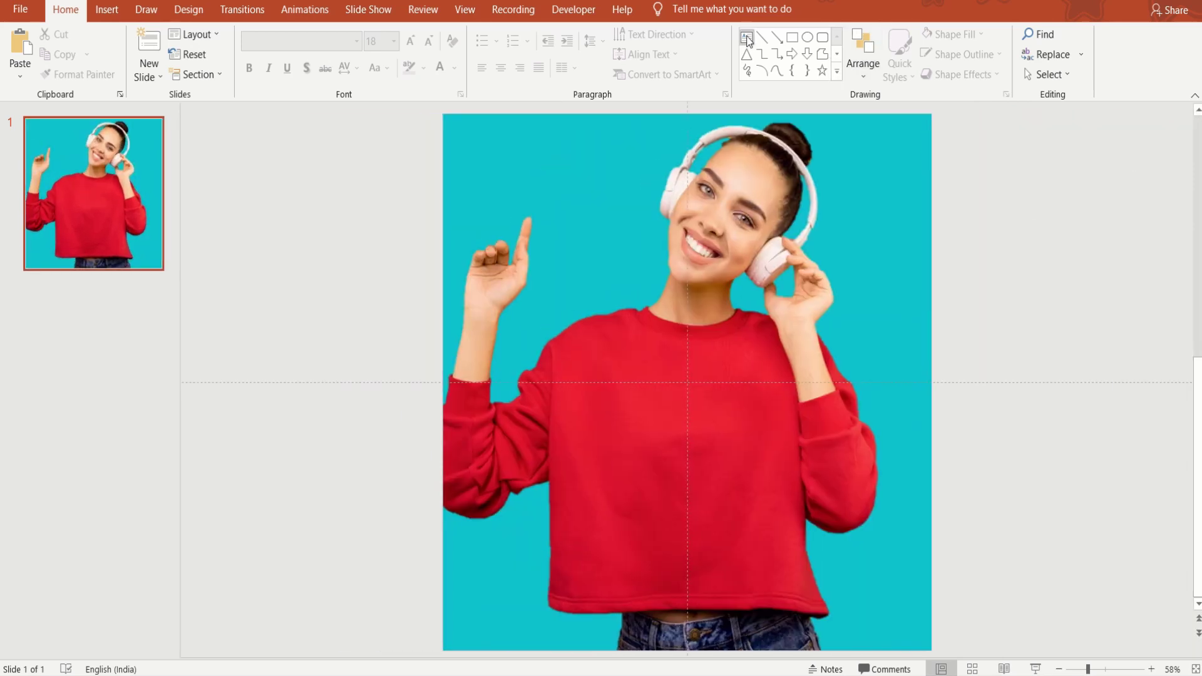
pyautogui.moveTo(582, 368); pyautogui.dragTo(758, 498)
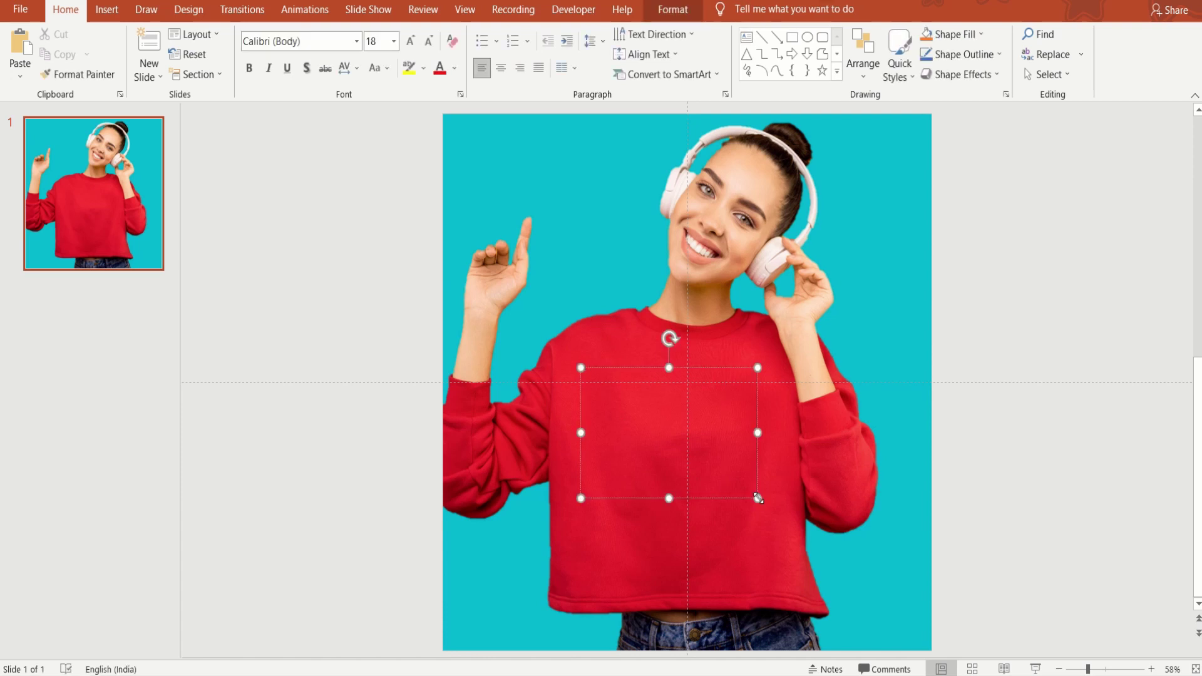
pyautogui.write('ON')
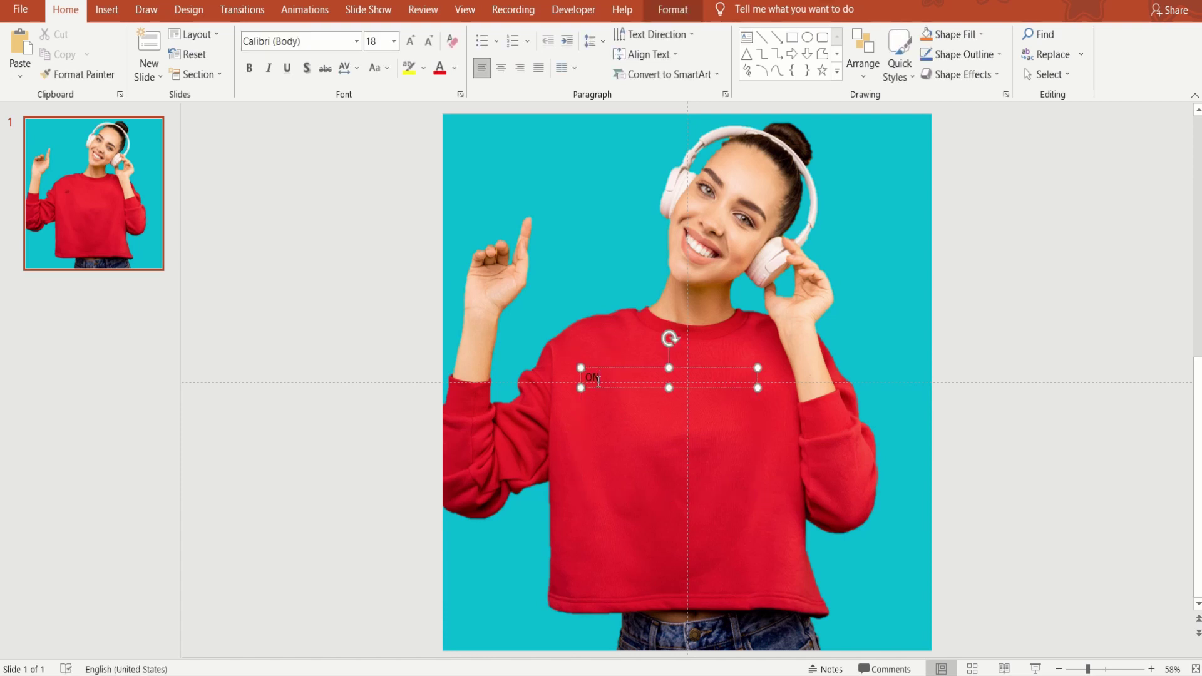
# Set ON to 300-pt Montserrat Extra Bold, widen it onto one line, move it to the top.
pyautogui.doubleClick(593, 377)
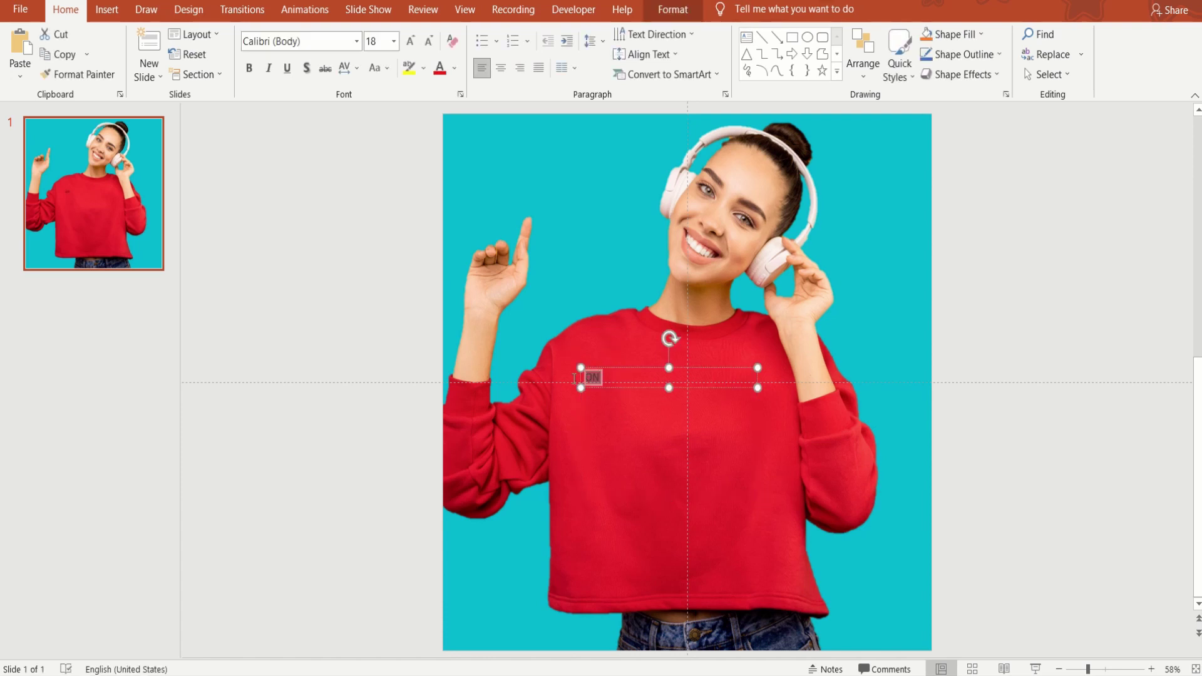
pyautogui.click(394, 42)
pyautogui.write('300')
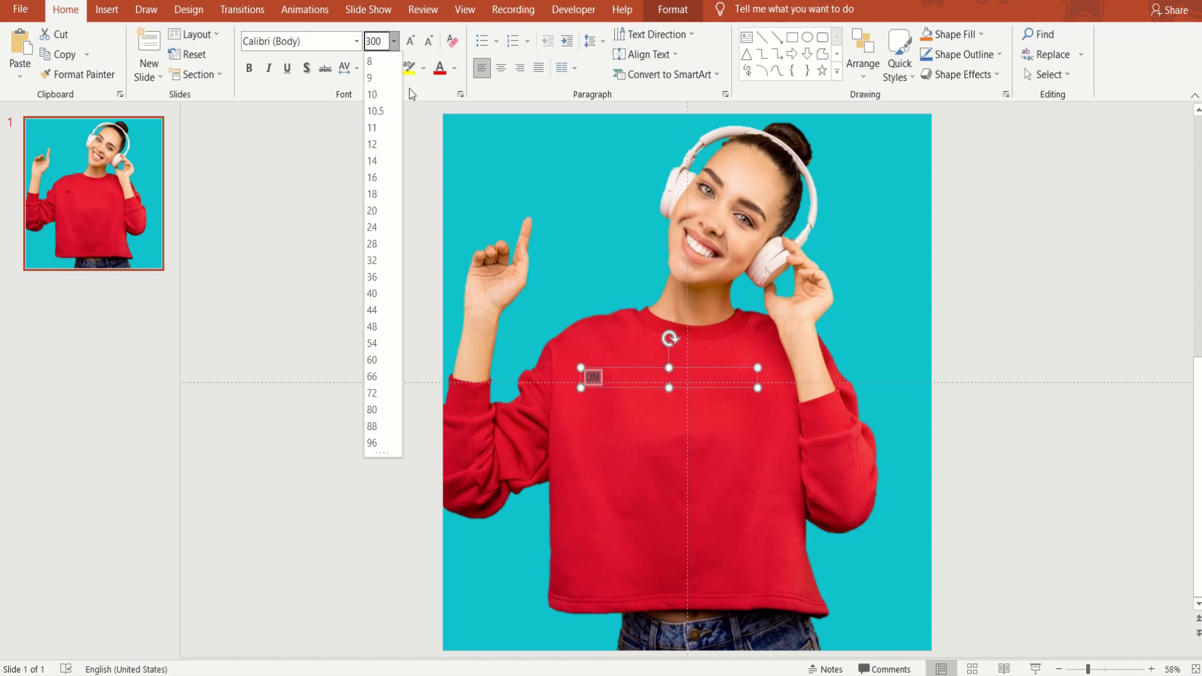
pyautogui.click(355, 41)
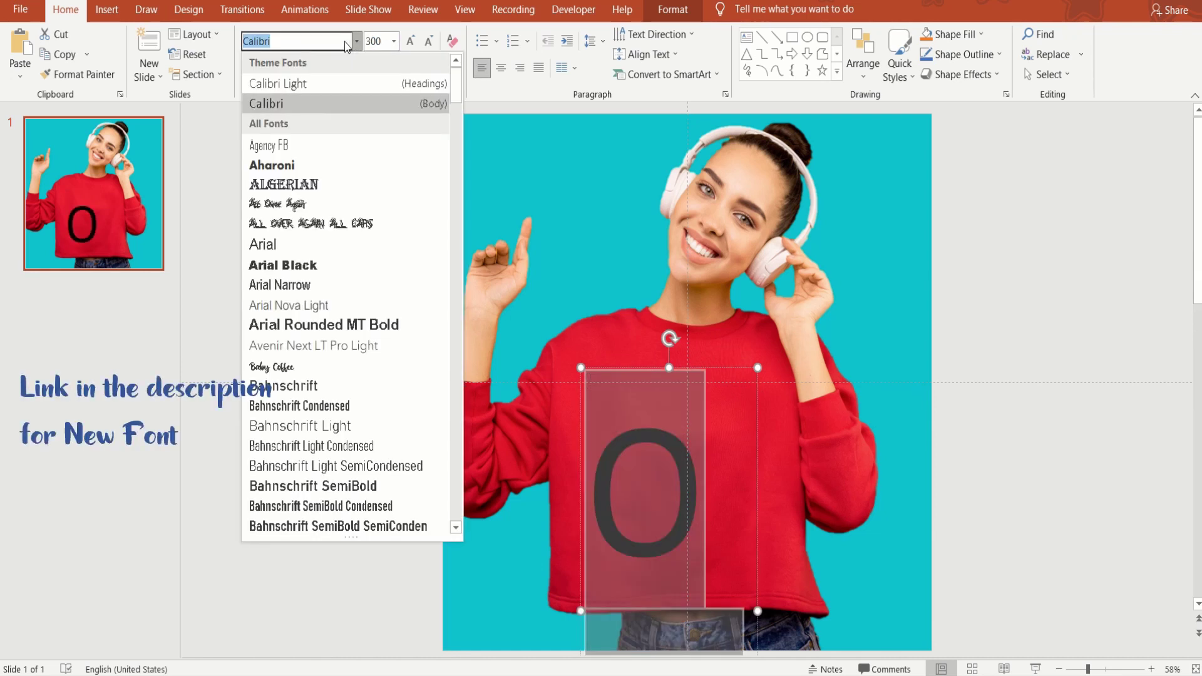
pyautogui.write('Montserrat Extra Bold')
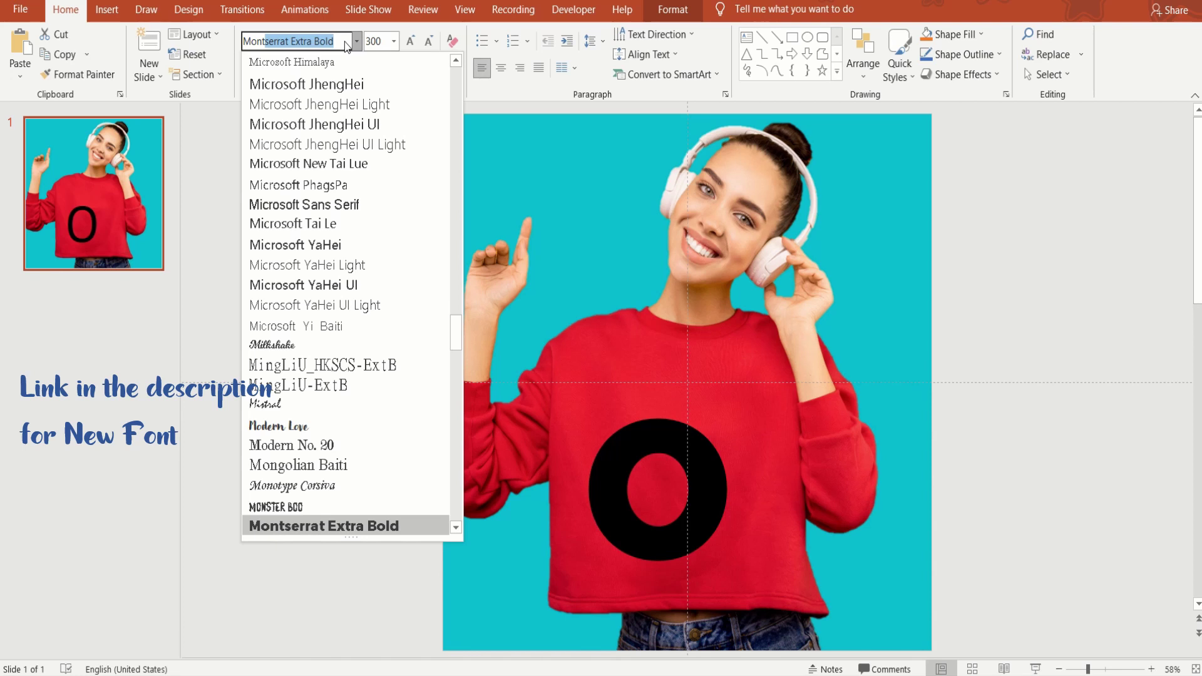
pyautogui.press('Return')
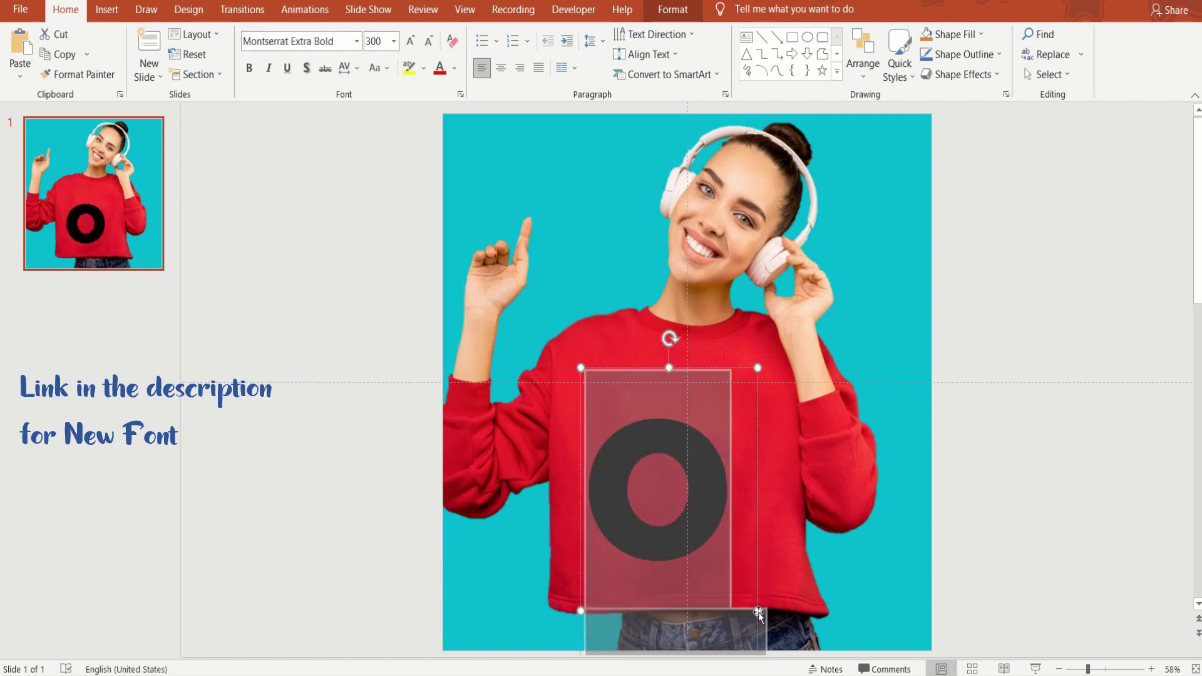
pyautogui.moveTo(758, 489); pyautogui.dragTo(947, 465)
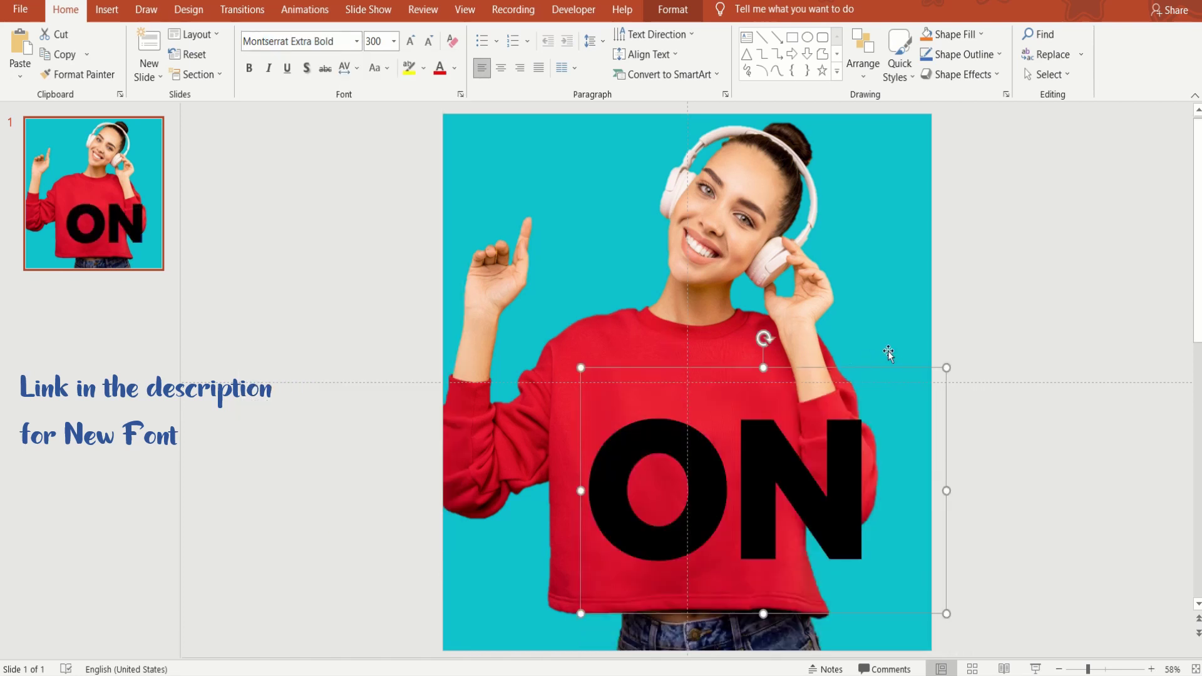
pyautogui.moveTo(894, 367); pyautogui.dragTo(767, 148)
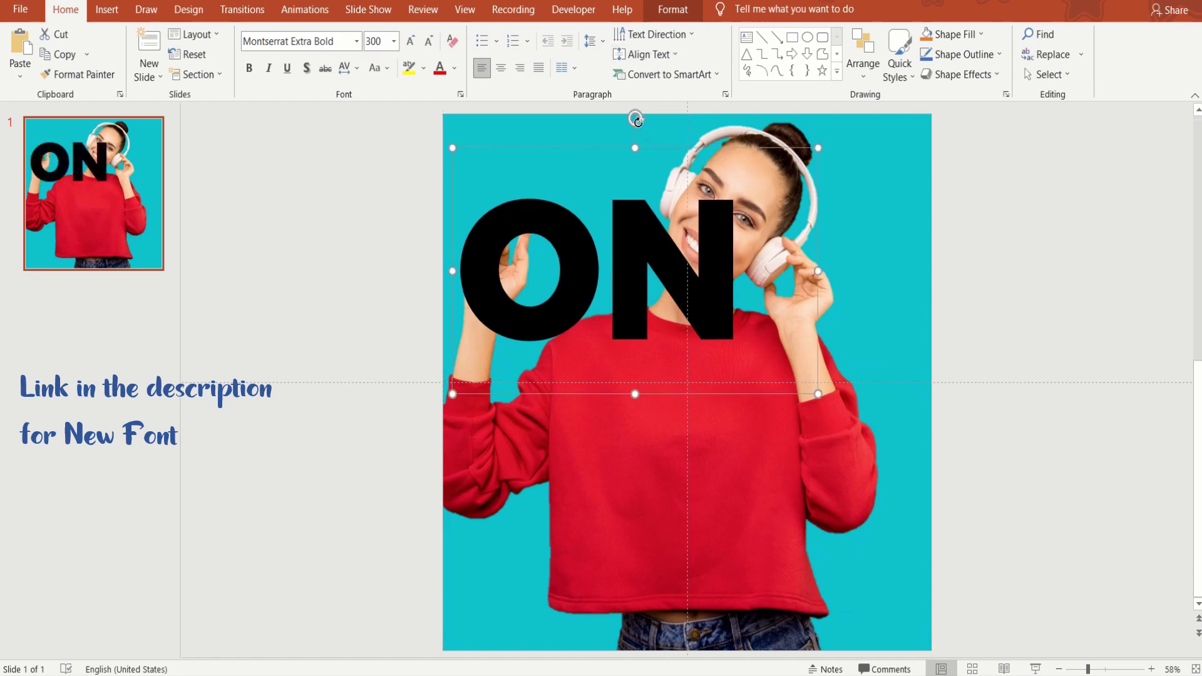
# Rotate ON counter-clockwise into a diagonal over her face.
pyautogui.moveTo(637, 119); pyautogui.dragTo(551, 109)
pyautogui.hotkey('ctrl', 'z')
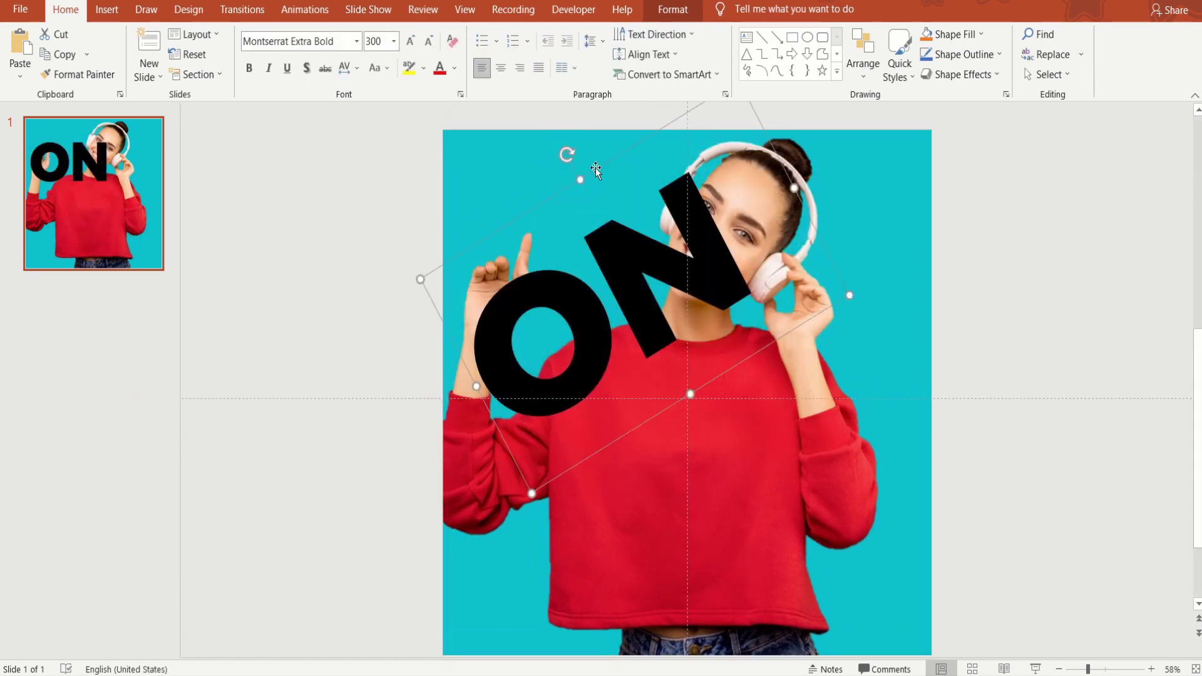
pyautogui.moveTo(633, 131); pyautogui.dragTo(596, 168)
pyautogui.moveTo(739, 156); pyautogui.dragTo(739, 199)
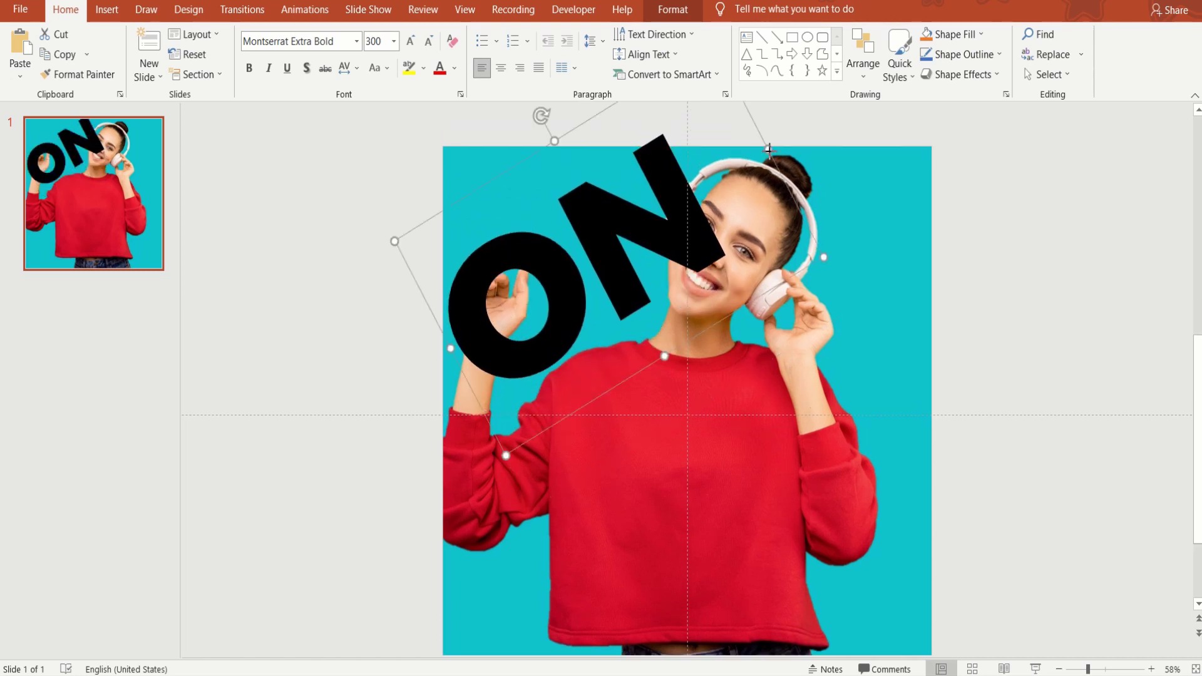
# Enlarge the ON text and color it light grey.
pyautogui.scroll(3, 883, 214)
pyautogui.doubleClick(651, 250)
pyautogui.click(395, 41)
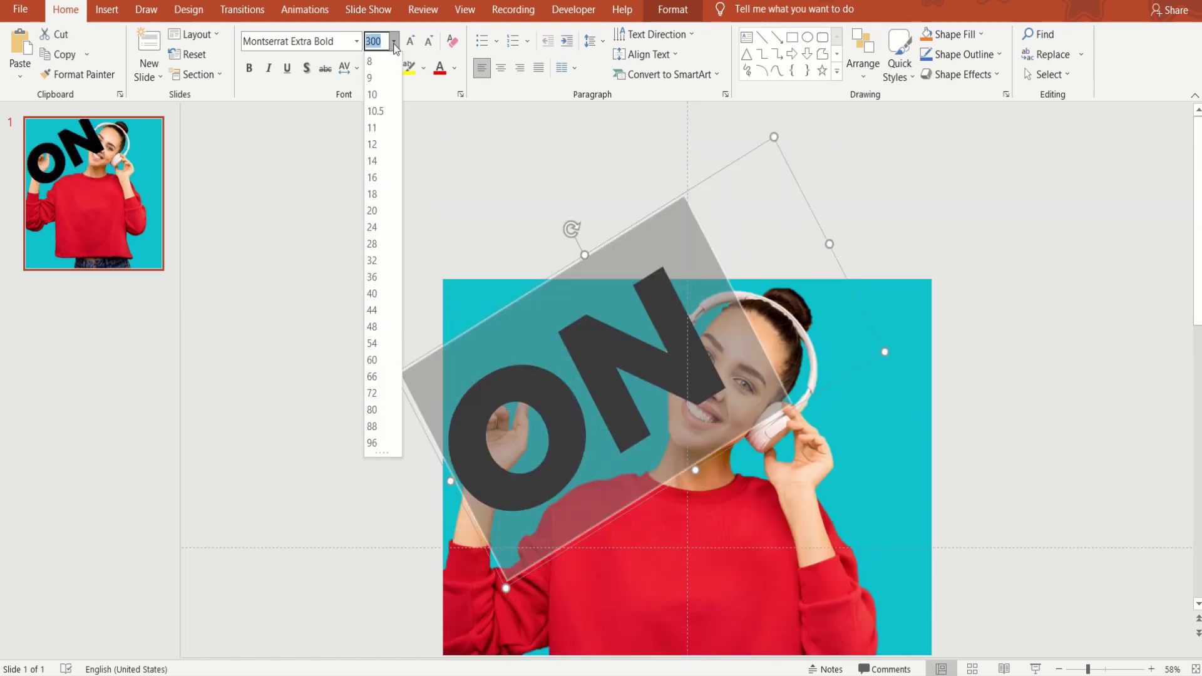
pyautogui.write('320')
pyautogui.press('Return')
pyautogui.click(276, 302)
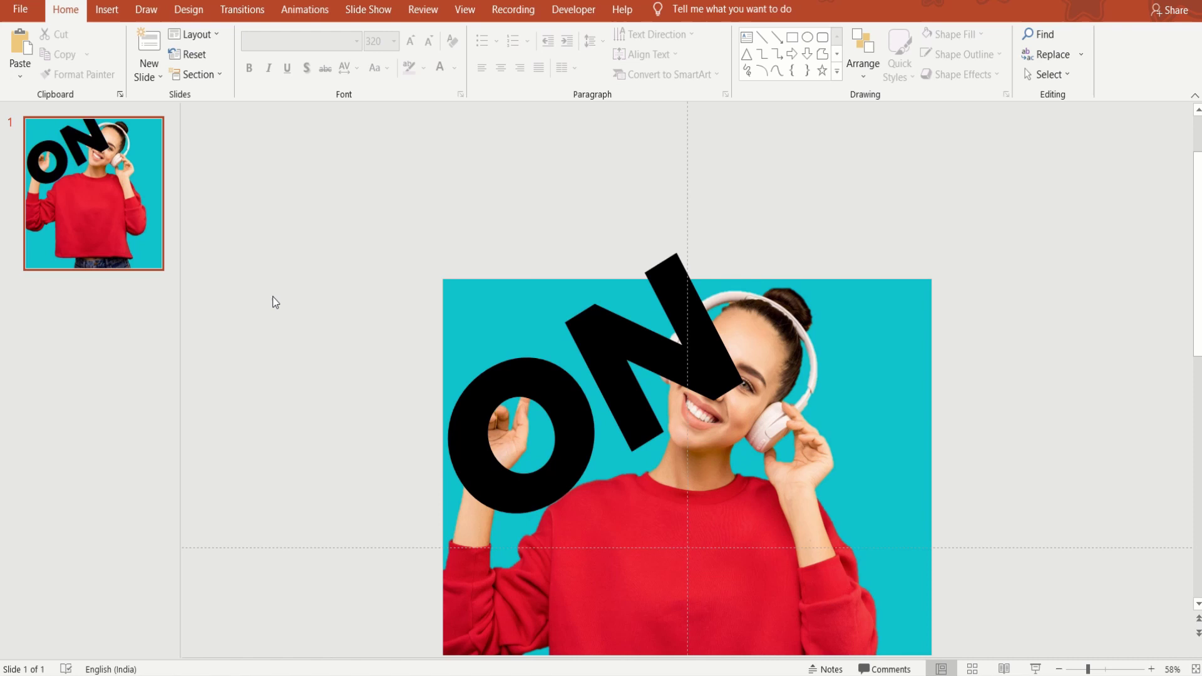
pyautogui.click(735, 341)
pyautogui.hotkey('ctrl', 'a')
pyautogui.click(454, 67)
pyautogui.click(453, 239)
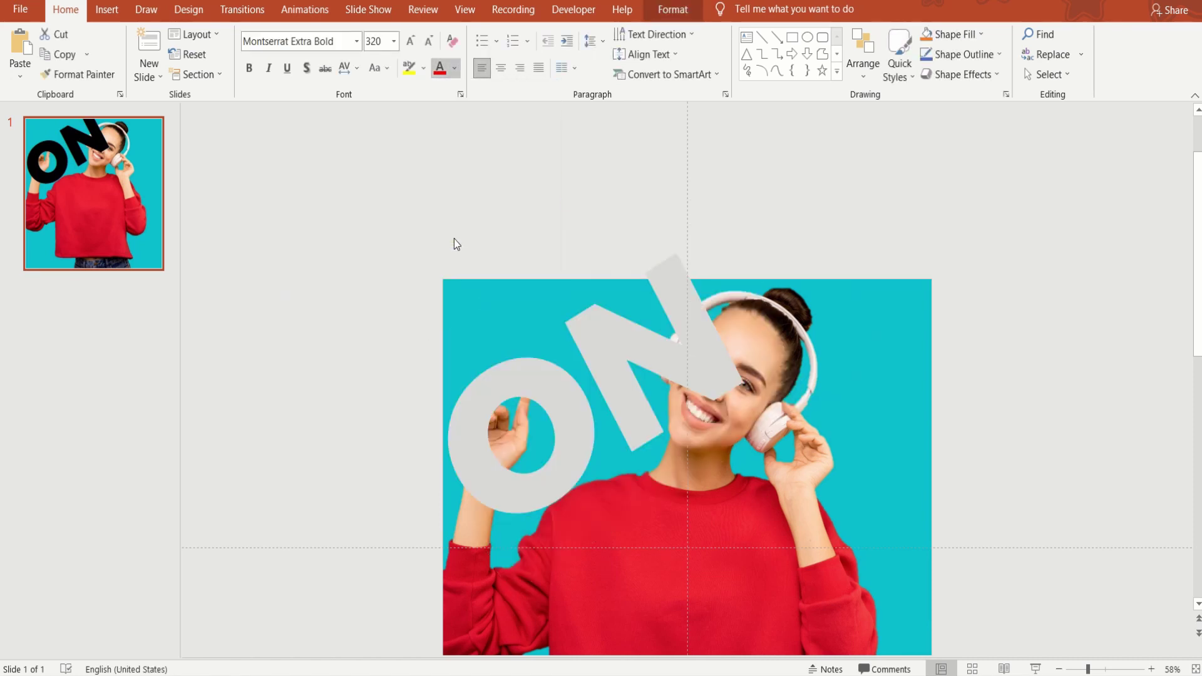
# Shift ON left so the O sits over her raised hand.
pyautogui.scroll(-3, 987, 288)
pyautogui.scroll(4, 987, 288)
pyautogui.click(862, 398)
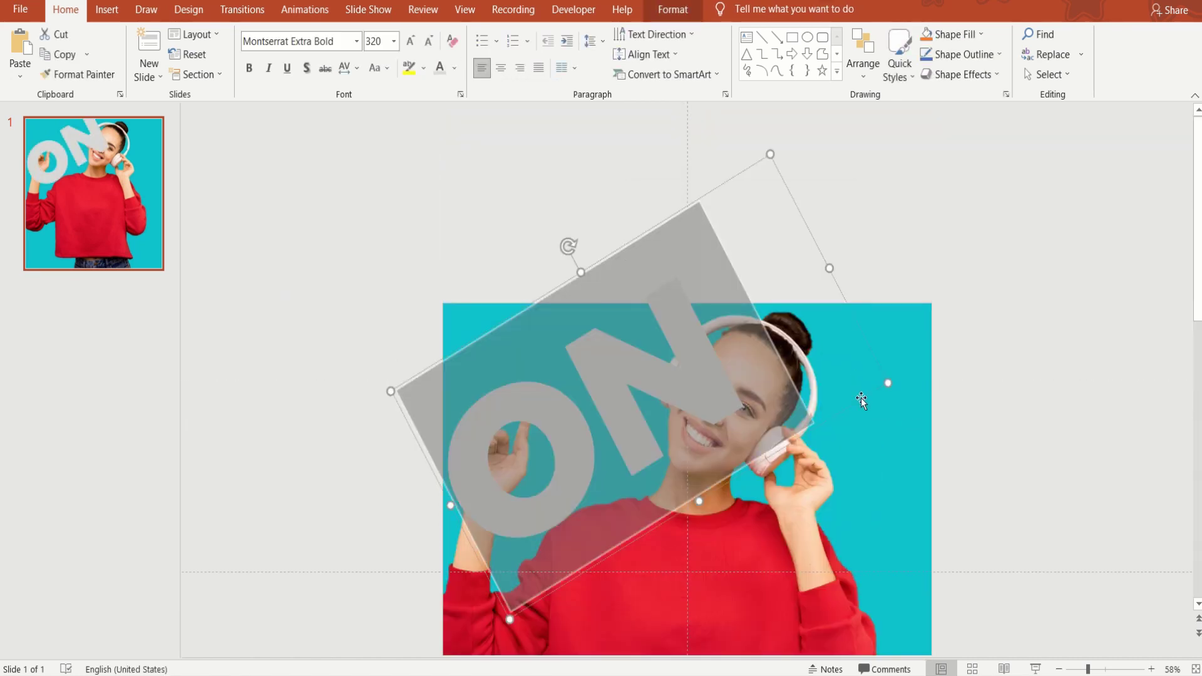
pyautogui.moveTo(861, 397); pyautogui.dragTo(839, 397)
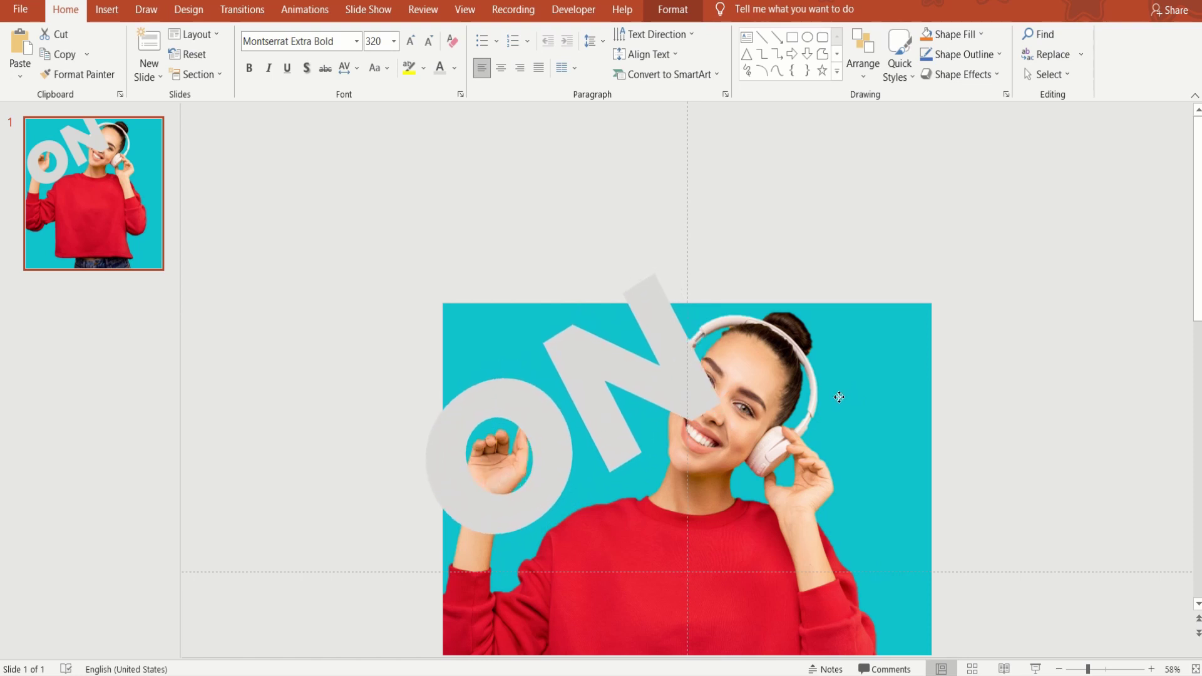
pyautogui.click(1023, 421)
pyautogui.scroll(-2, 1023, 421)
pyautogui.keyDown('ctrl'); pyautogui.scroll(-3, 643, 567); pyautogui.keyUp('ctrl')
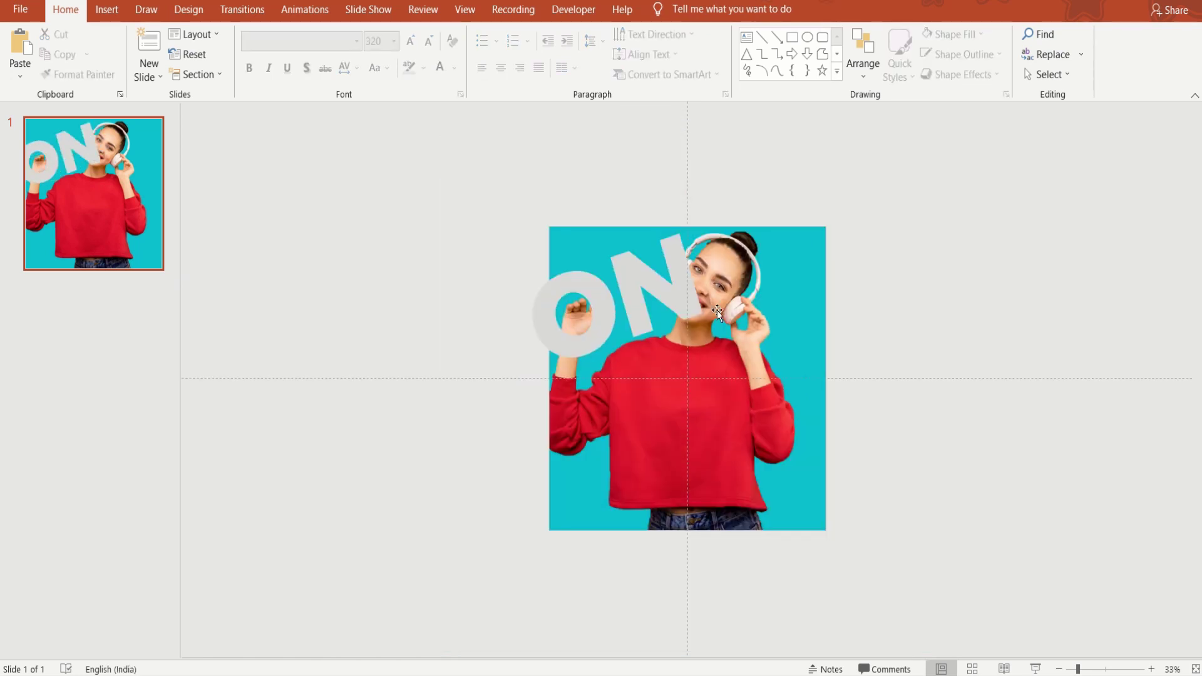
# Set ON to 400 pt and fine-tune its tilt.
pyautogui.click(693, 292)
pyautogui.hotkey('ctrl', 'a')
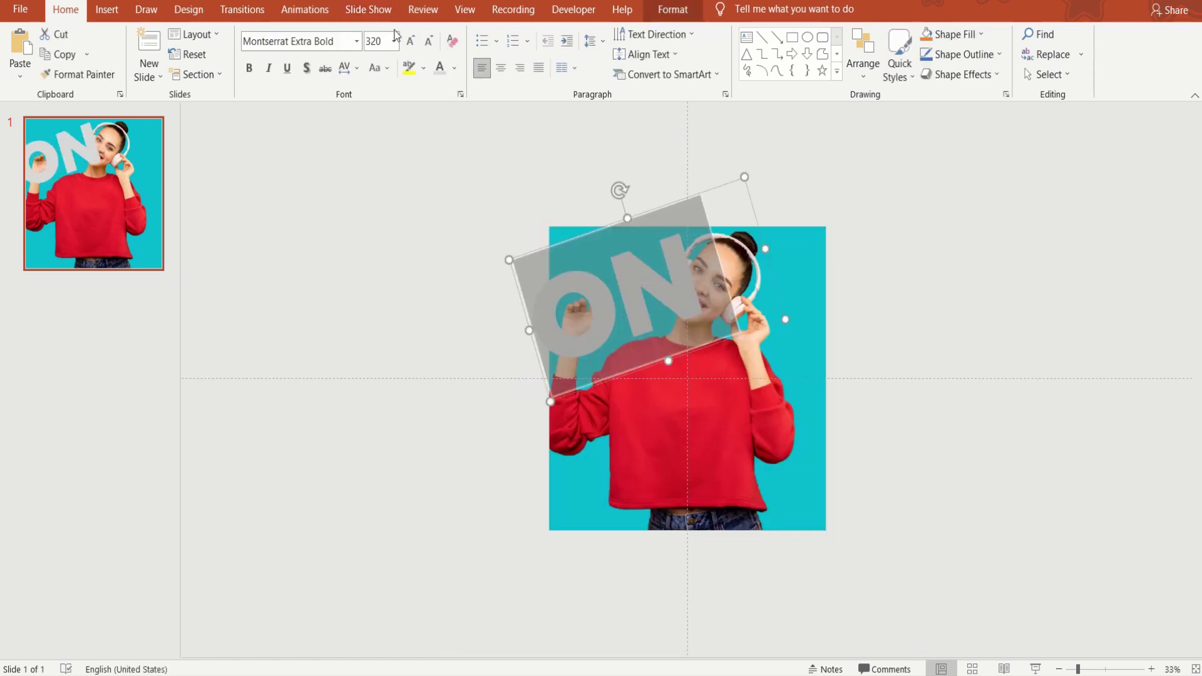
pyautogui.click(395, 42)
pyautogui.write('400')
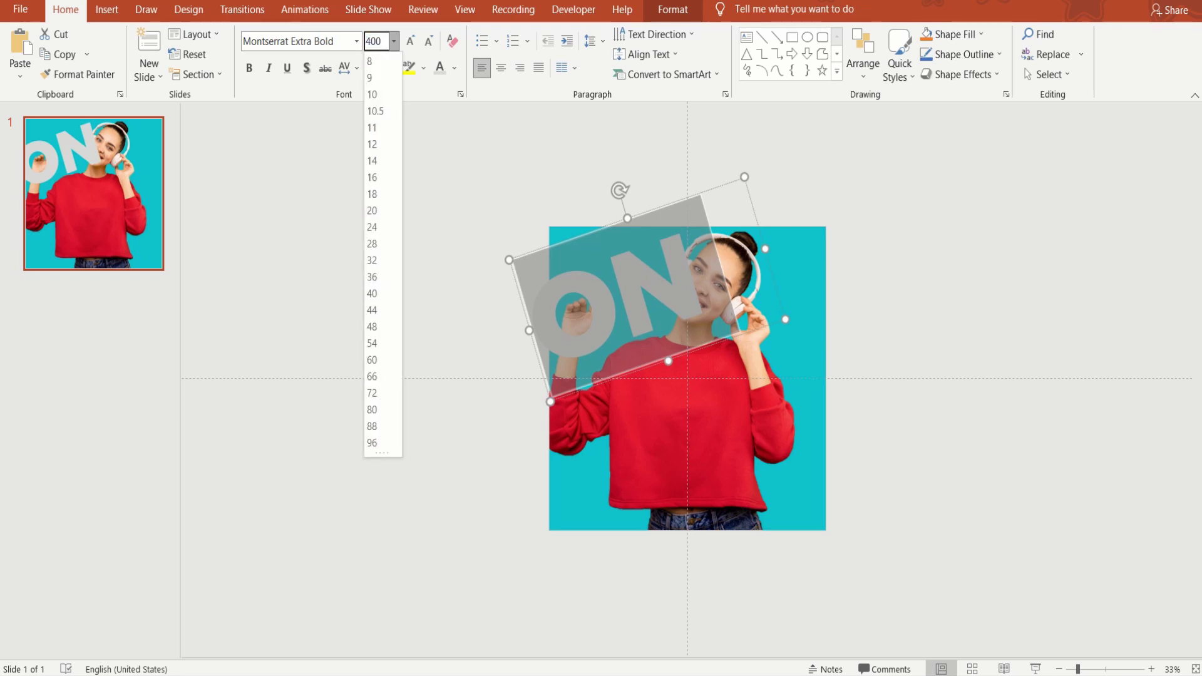
pyautogui.click(458, 262)
pyautogui.click(730, 290)
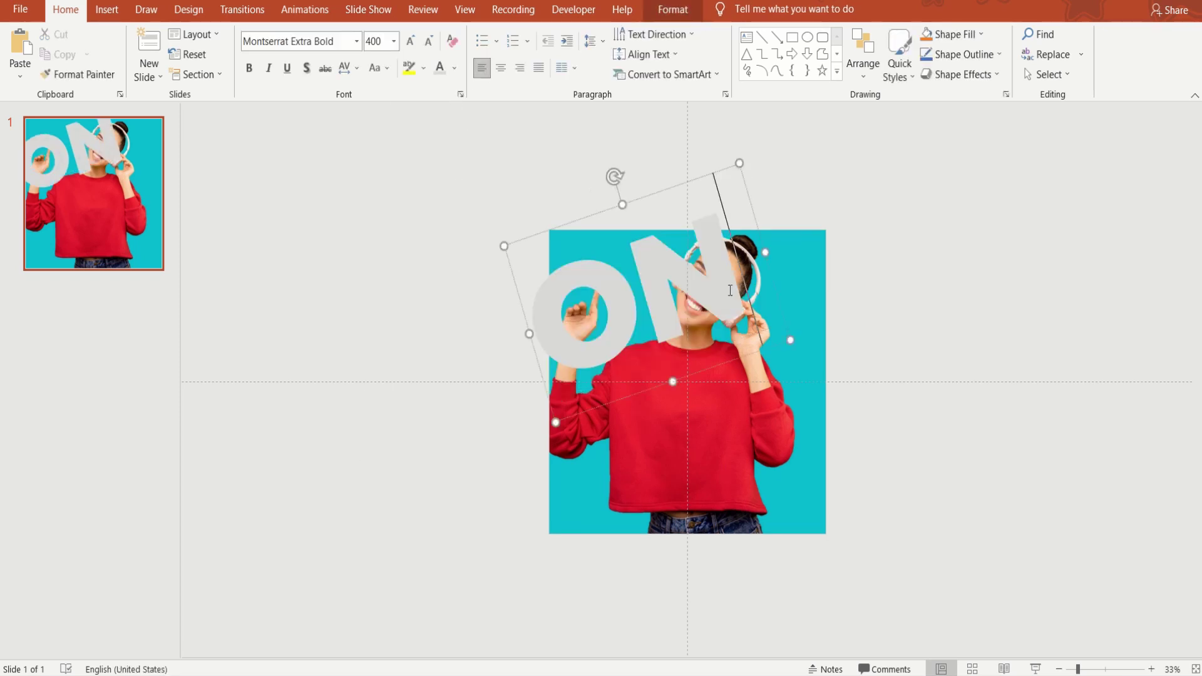
pyautogui.moveTo(612, 170); pyautogui.dragTo(614, 176)
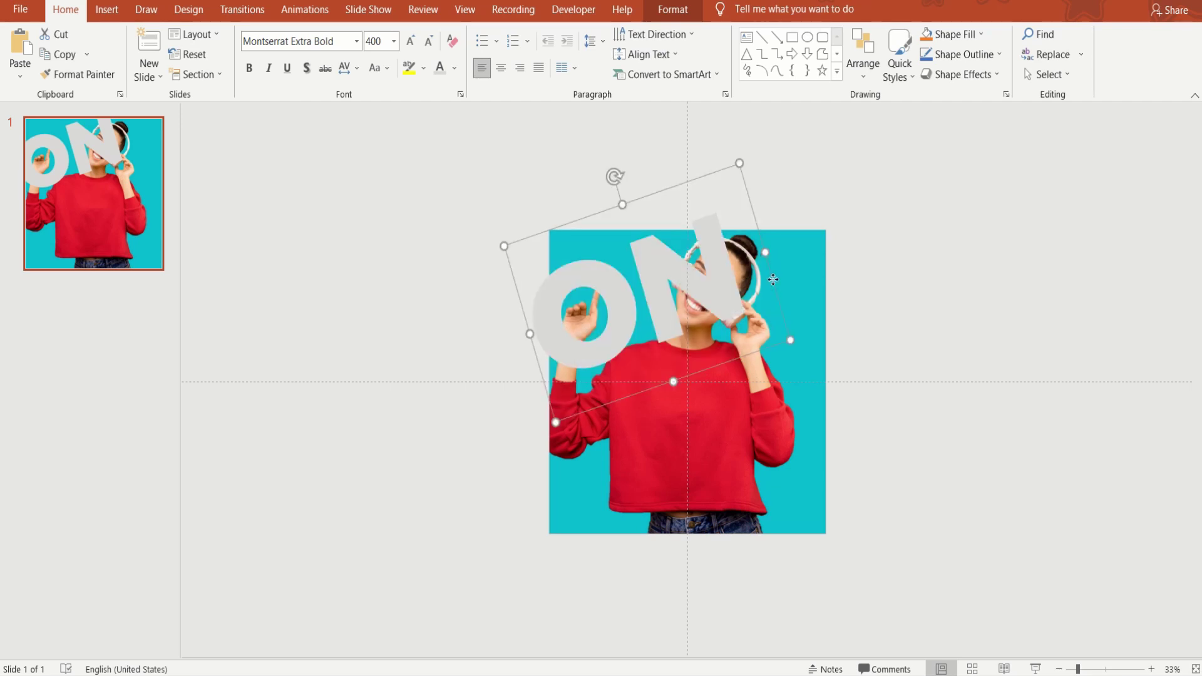
pyautogui.click(946, 366)
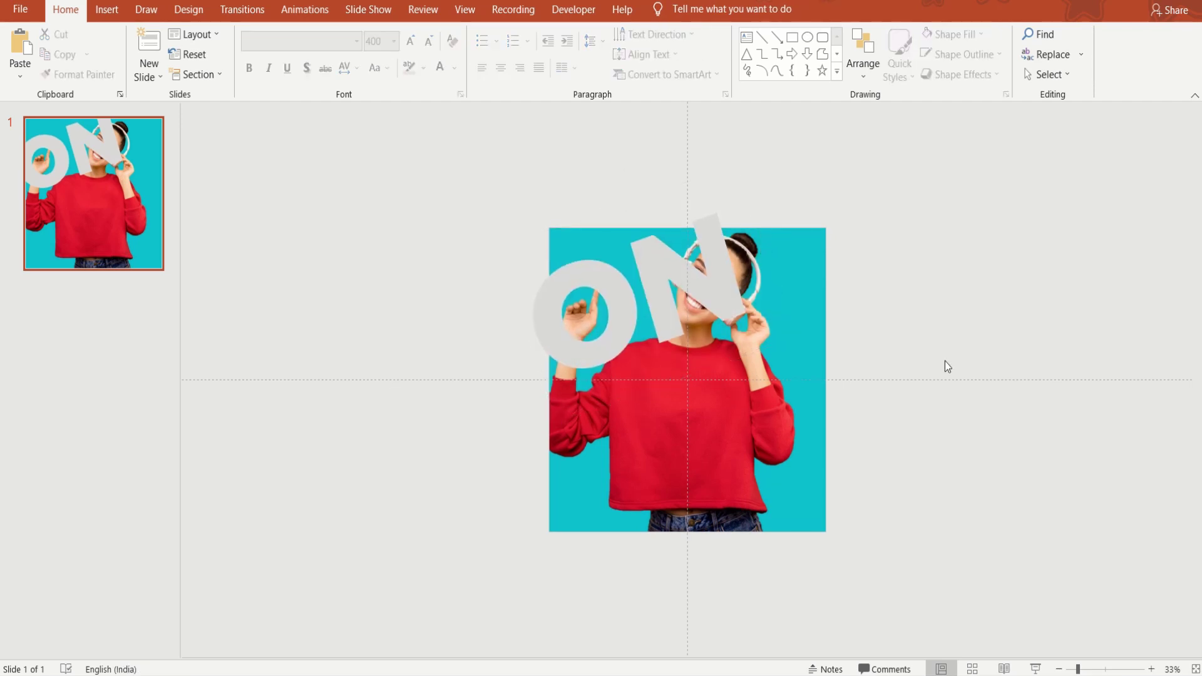
pyautogui.click(746, 37)
# Add a SOUND text box across the lower slide in 310-pt Montserrat Extra Bold.
pyautogui.moveTo(559, 454); pyautogui.dragTo(887, 526)
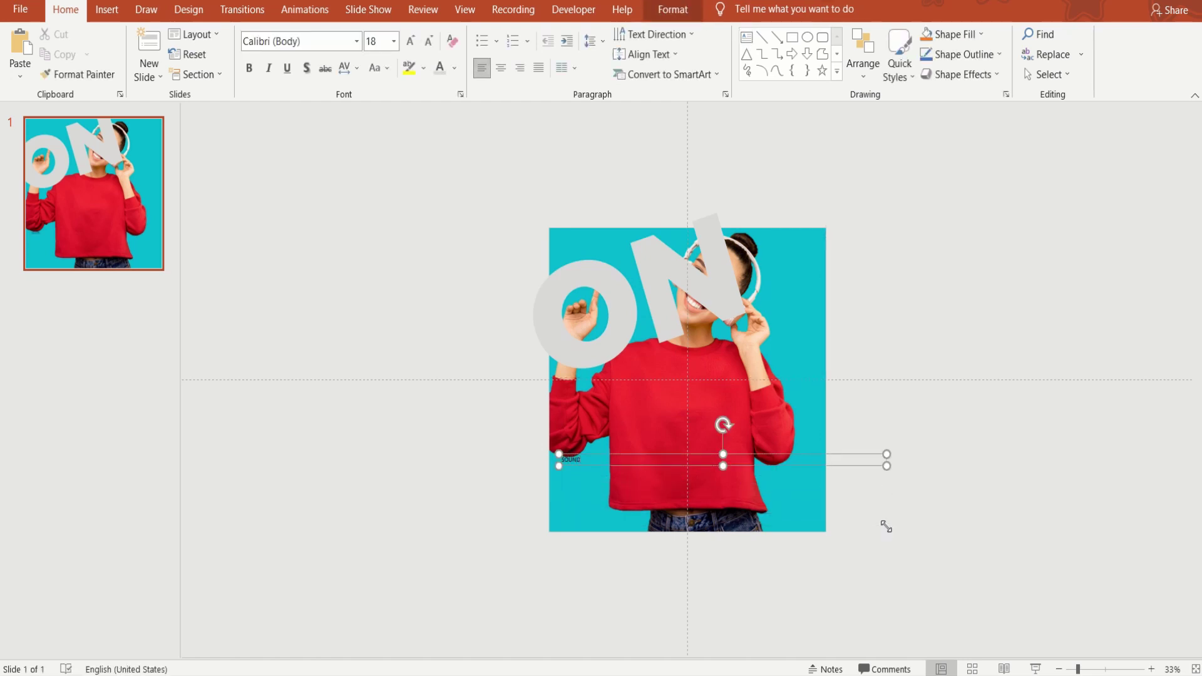
pyautogui.moveTo(579, 459); pyautogui.dragTo(533, 456)
pyautogui.click(394, 41)
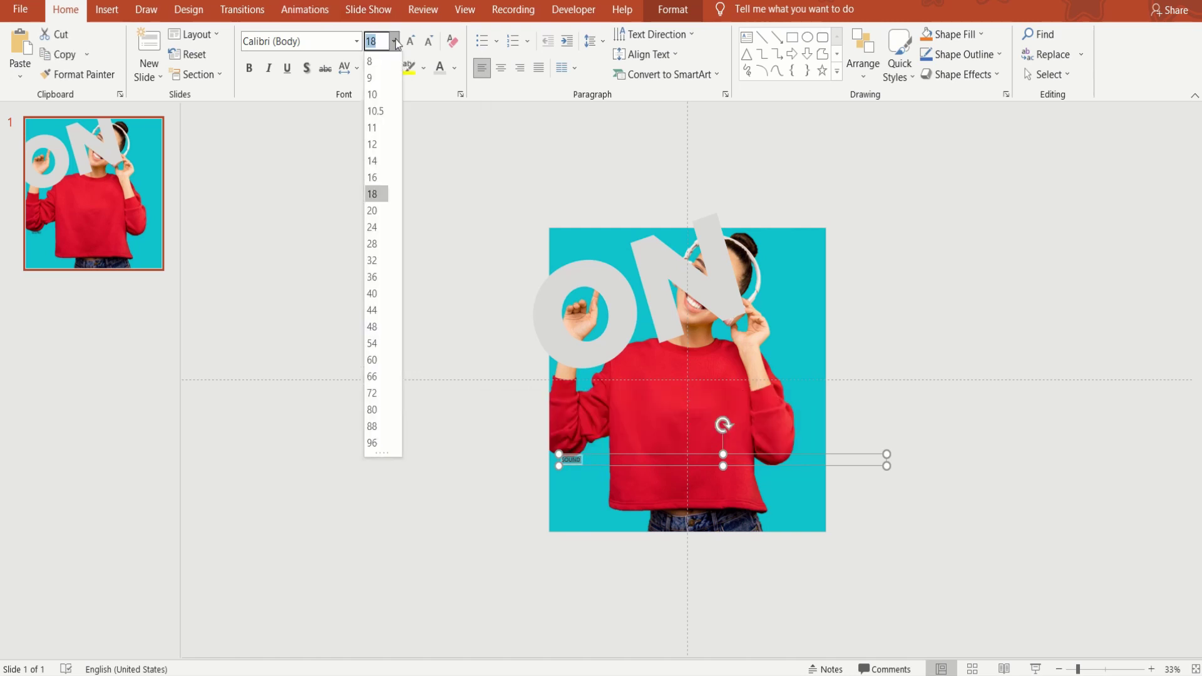
pyautogui.write('310')
pyautogui.press('Return')
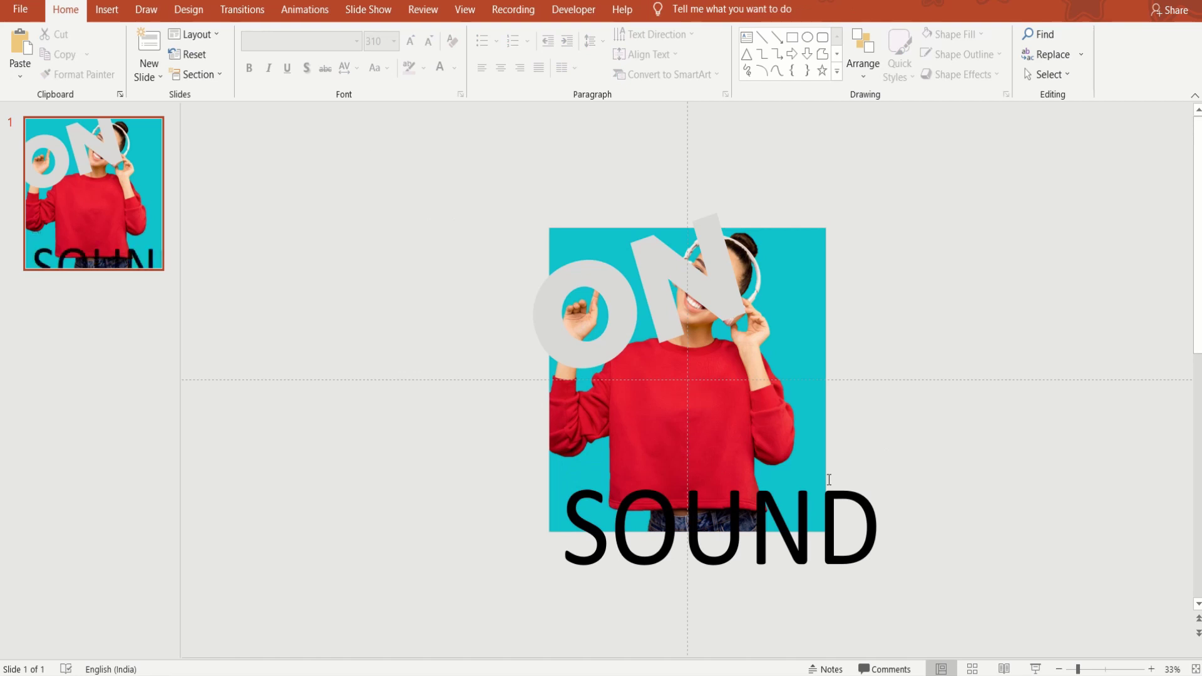
pyautogui.hotkey('ctrl', 'a')
pyautogui.click(357, 41)
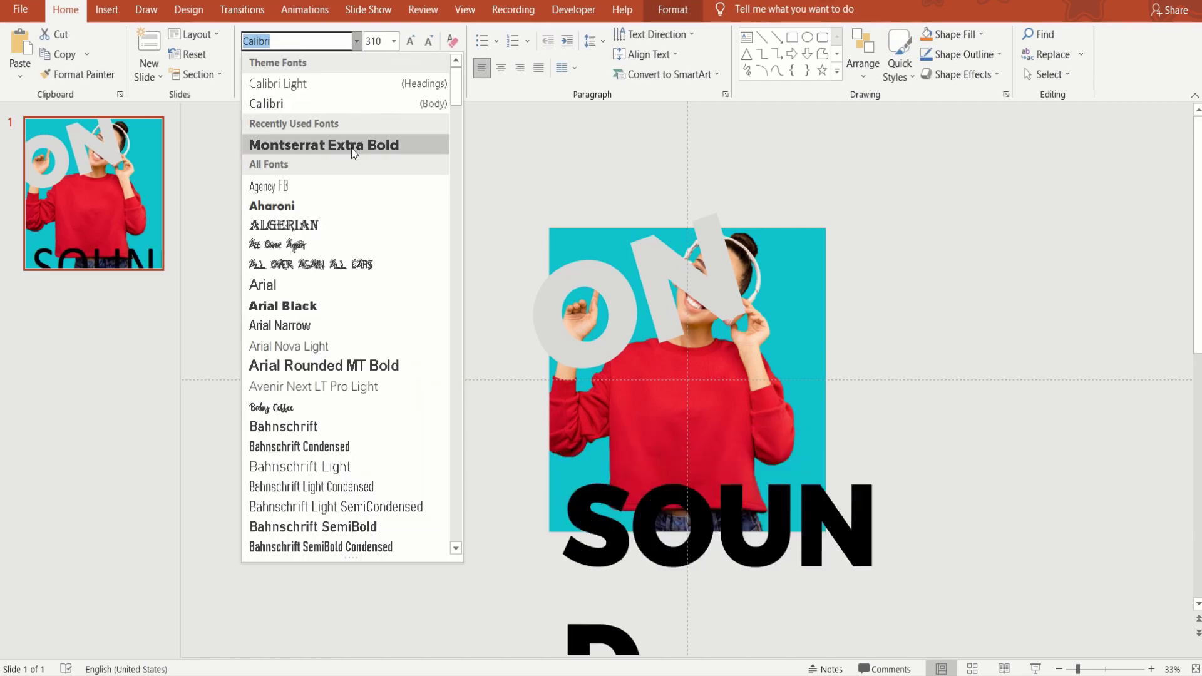
pyautogui.click(351, 149)
# Widen SOUND onto one line, move it onto the sweater, and shrink it to 220 pt.
pyautogui.moveTo(887, 596); pyautogui.dragTo(975, 598)
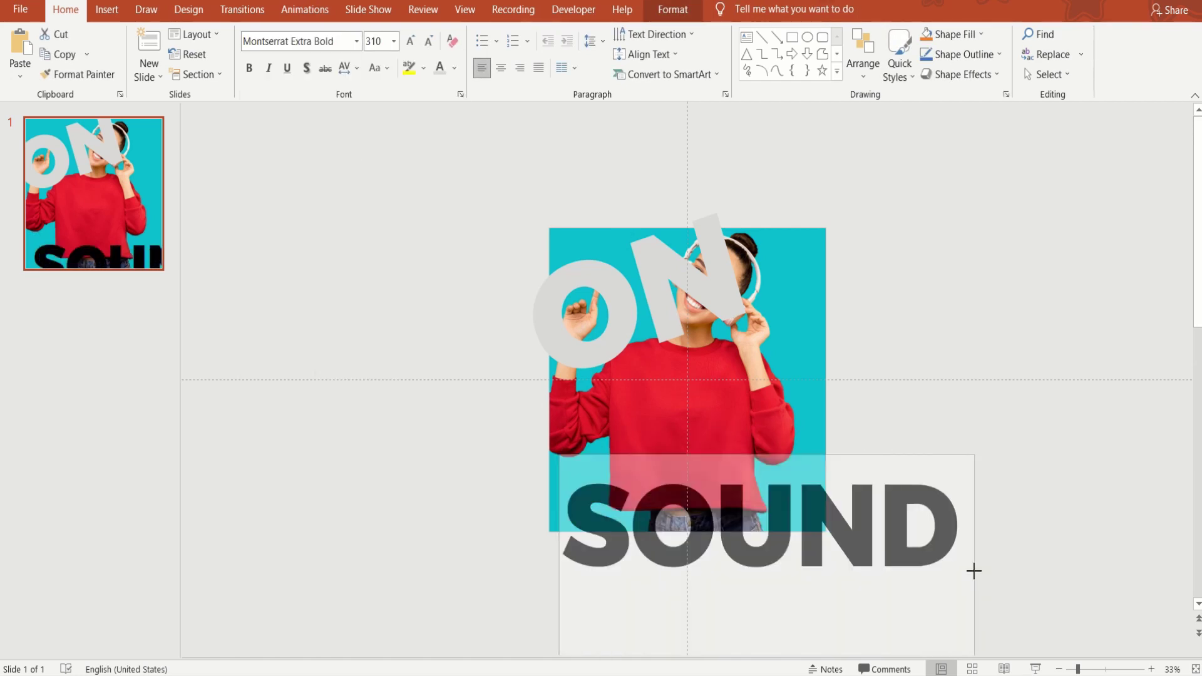
pyautogui.moveTo(904, 457); pyautogui.dragTo(893, 412)
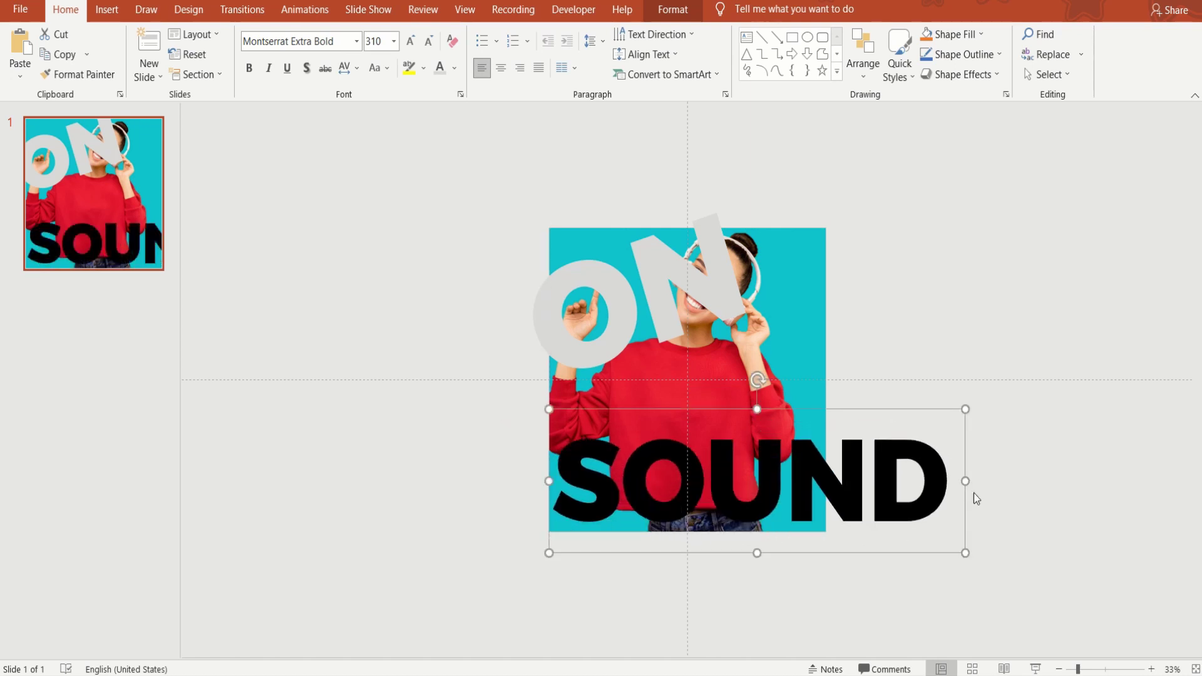
pyautogui.hotkey('ctrl', 'a')
pyautogui.click(394, 41)
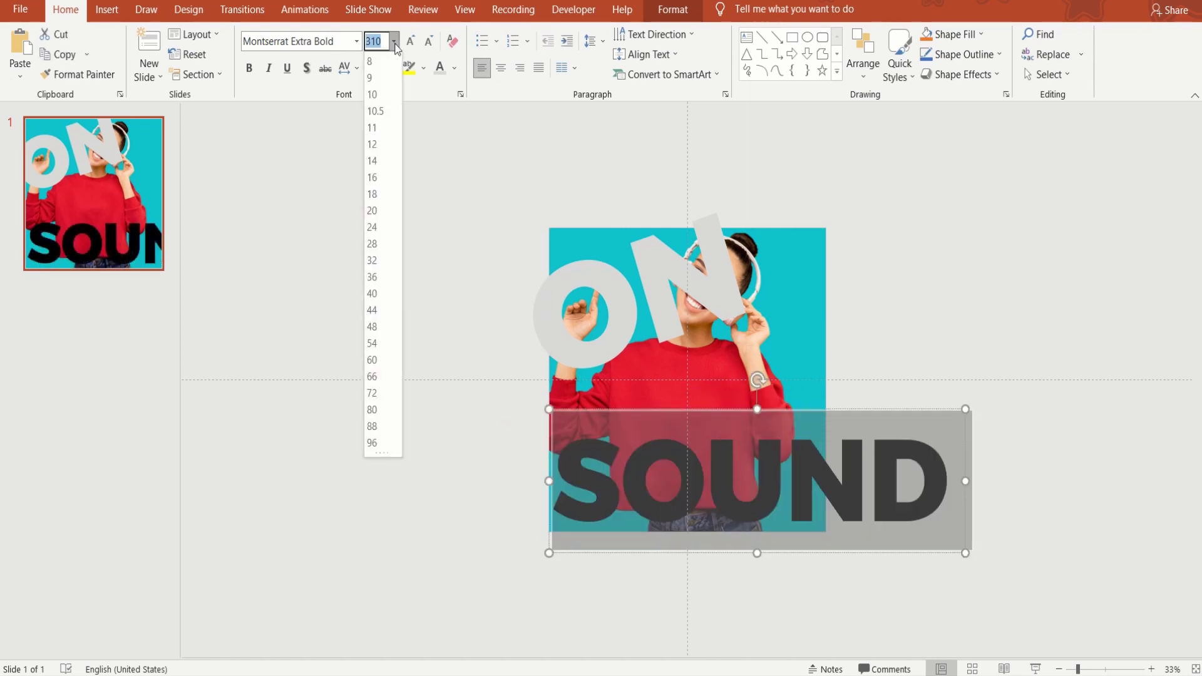
pyautogui.write('220')
pyautogui.click(483, 253)
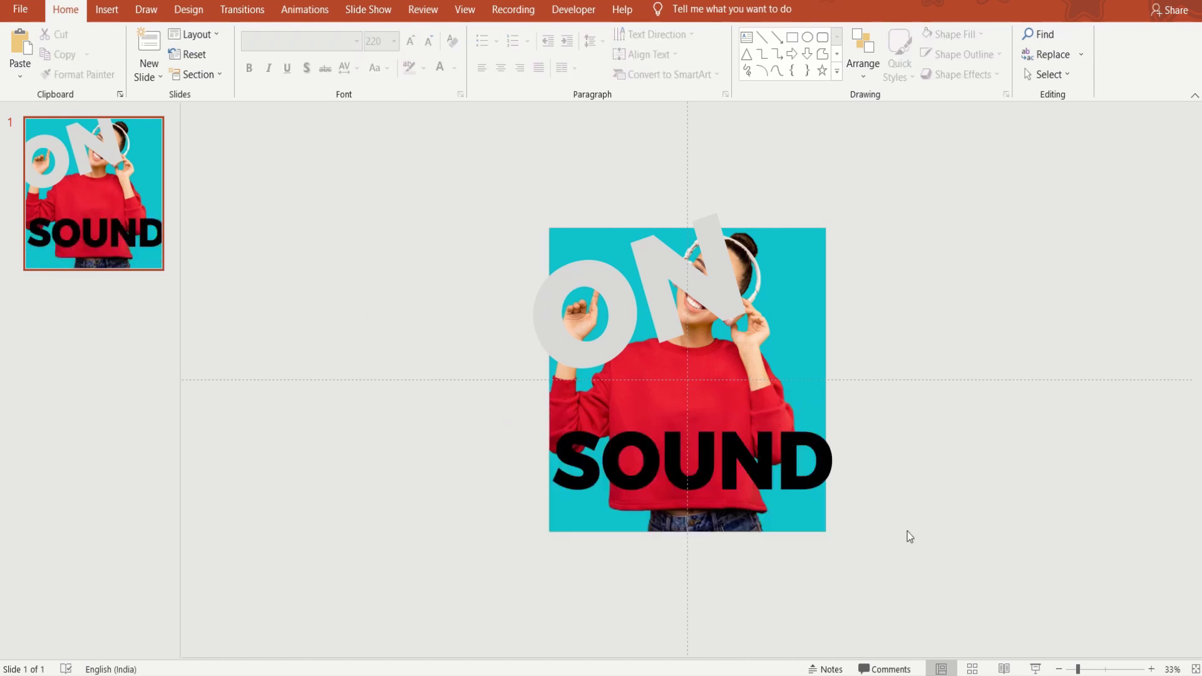
# Shrink the SOUND text to 210 pt.
pyautogui.keyDown('ctrl'); pyautogui.scroll(3, 901, 539); pyautogui.keyUp('ctrl')
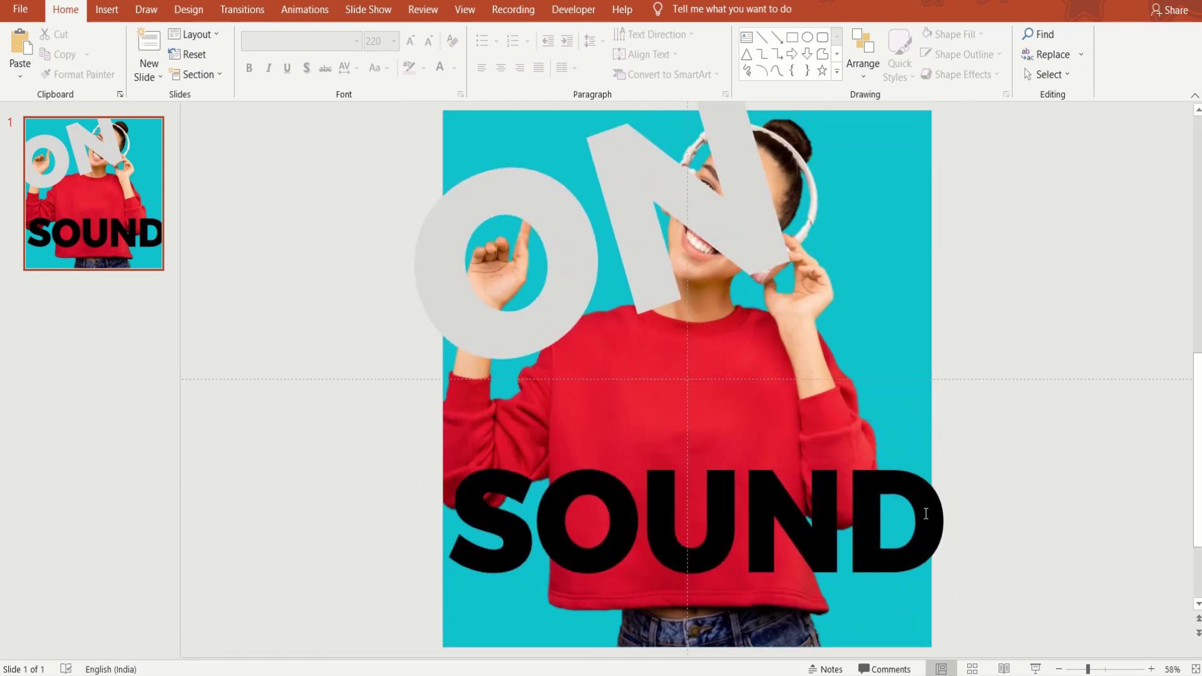
pyautogui.doubleClick(938, 539)
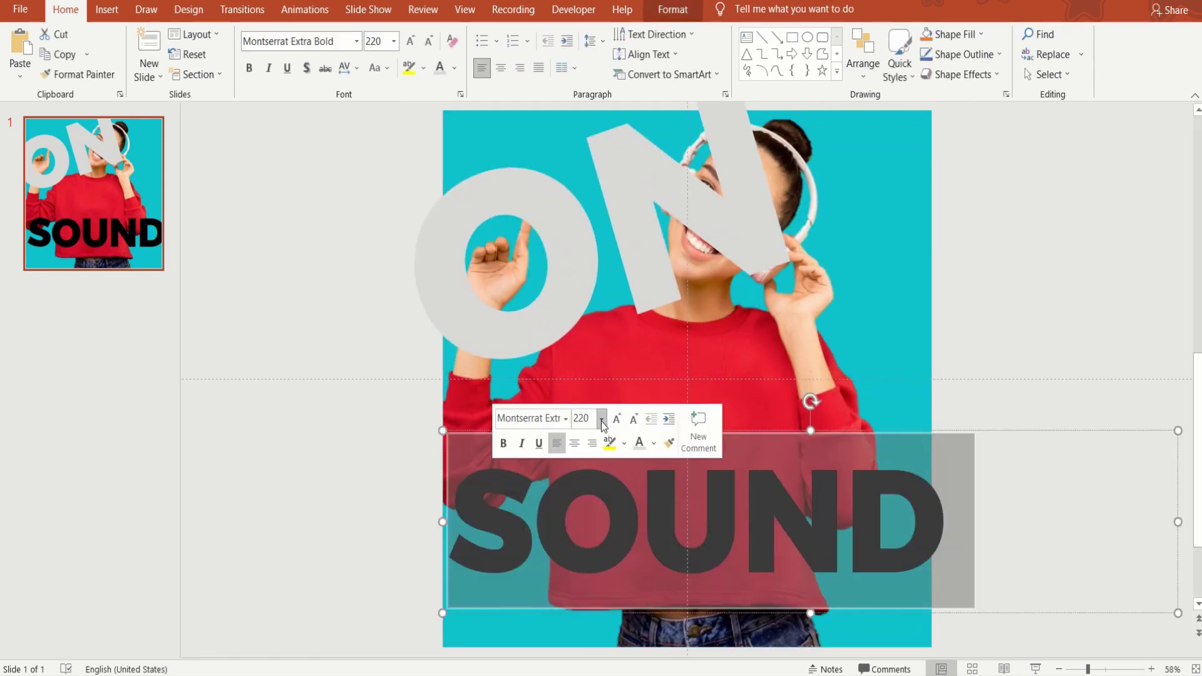
pyautogui.click(601, 418)
pyautogui.write('210')
pyautogui.click(977, 344)
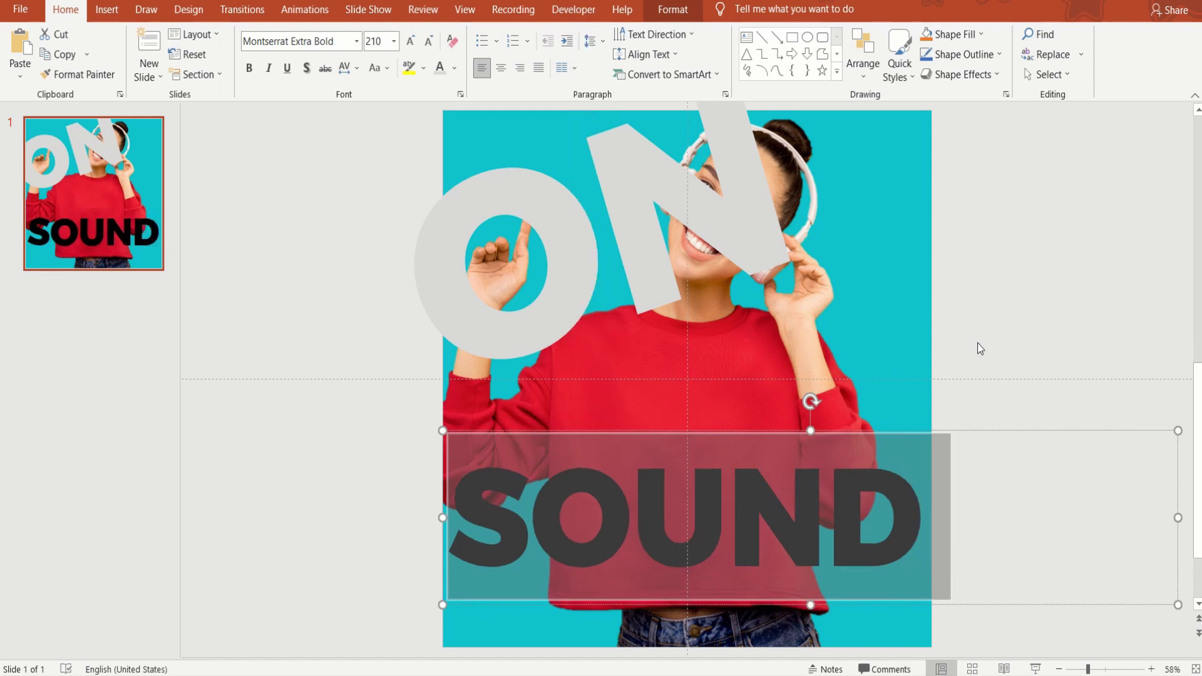
pyautogui.click(967, 411)
pyautogui.click(889, 548)
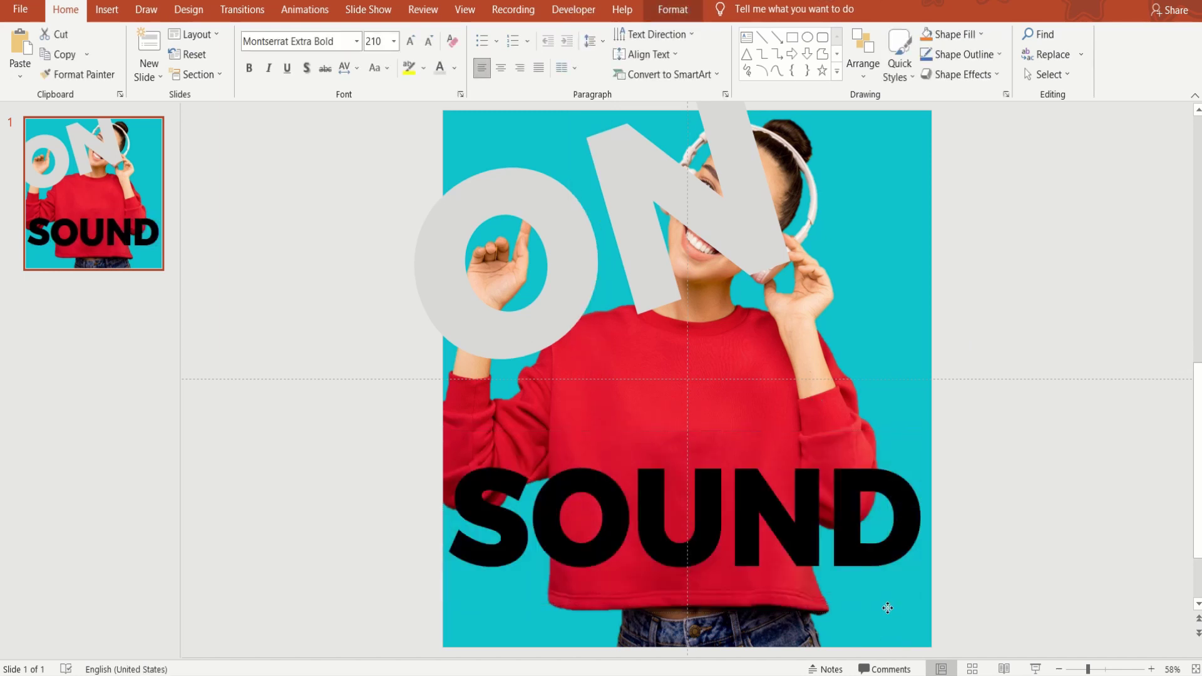
# Move SOUND to the bottom, fit its box to the slide width, and make it light grey.
pyautogui.moveTo(888, 609); pyautogui.dragTo(888, 642)
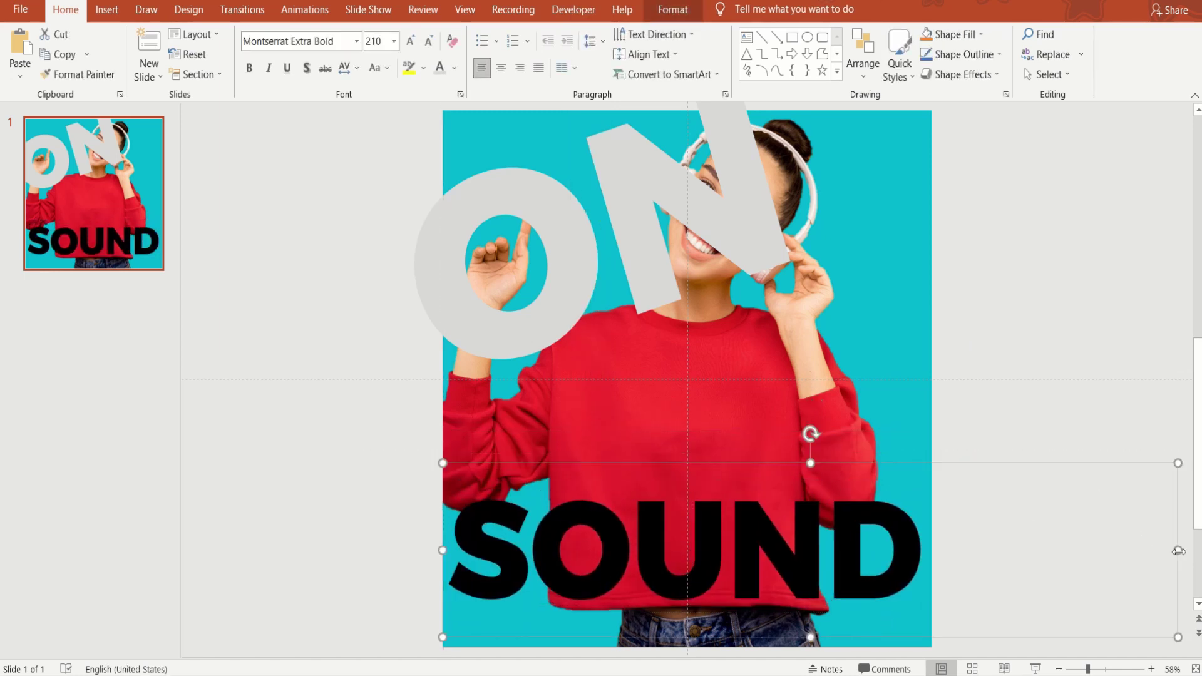
pyautogui.moveTo(1178, 550); pyautogui.dragTo(567, 539)
pyautogui.click(455, 70)
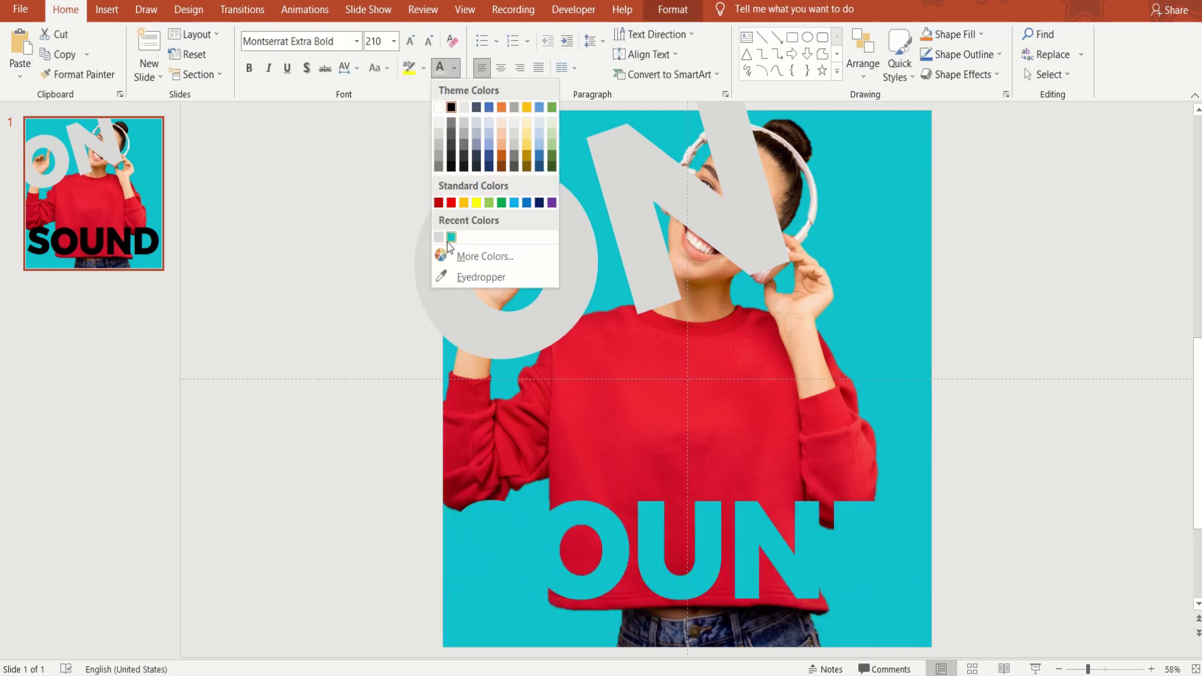
pyautogui.click(438, 240)
pyautogui.click(362, 384)
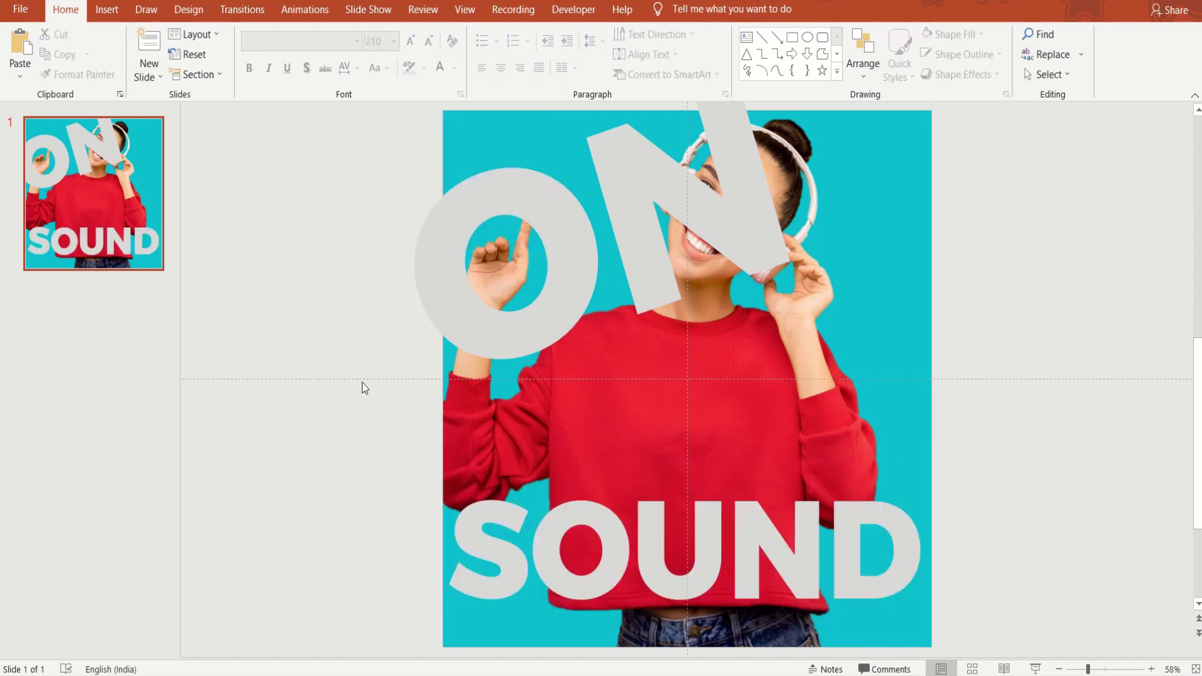
pyautogui.rightClick(151, 206)
# Duplicate slide 1, then on slide 1 duplicate the ON text and move the copy.
pyautogui.click(204, 332)
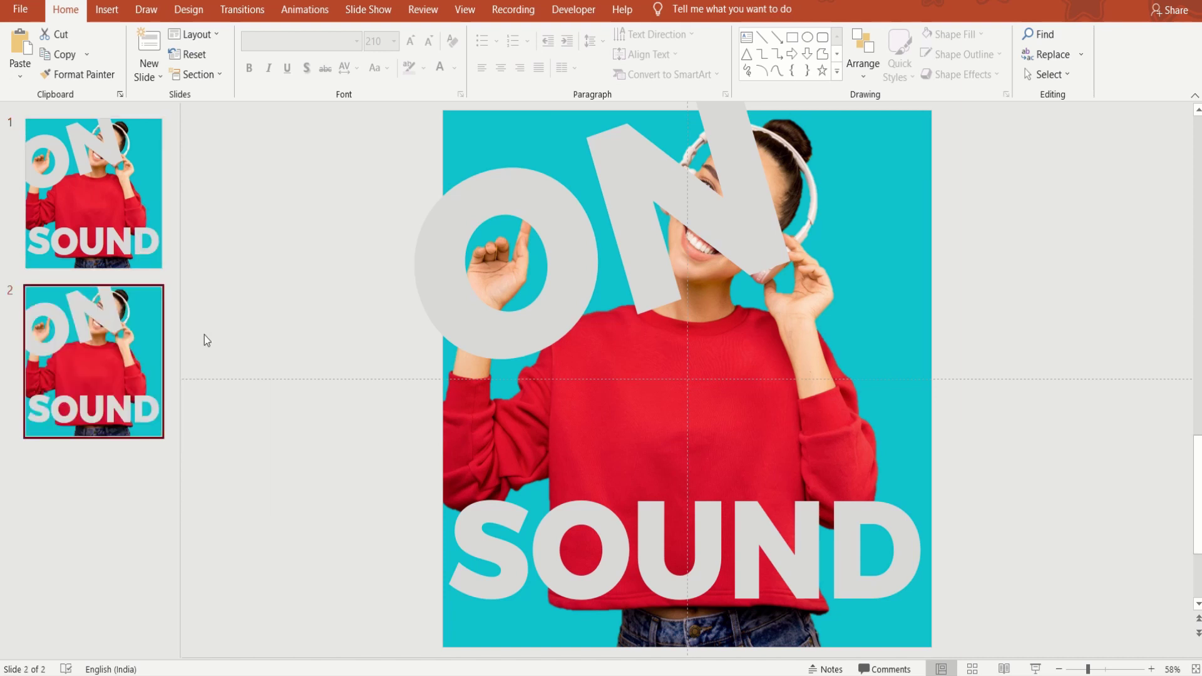
pyautogui.click(100, 231)
pyautogui.click(445, 316)
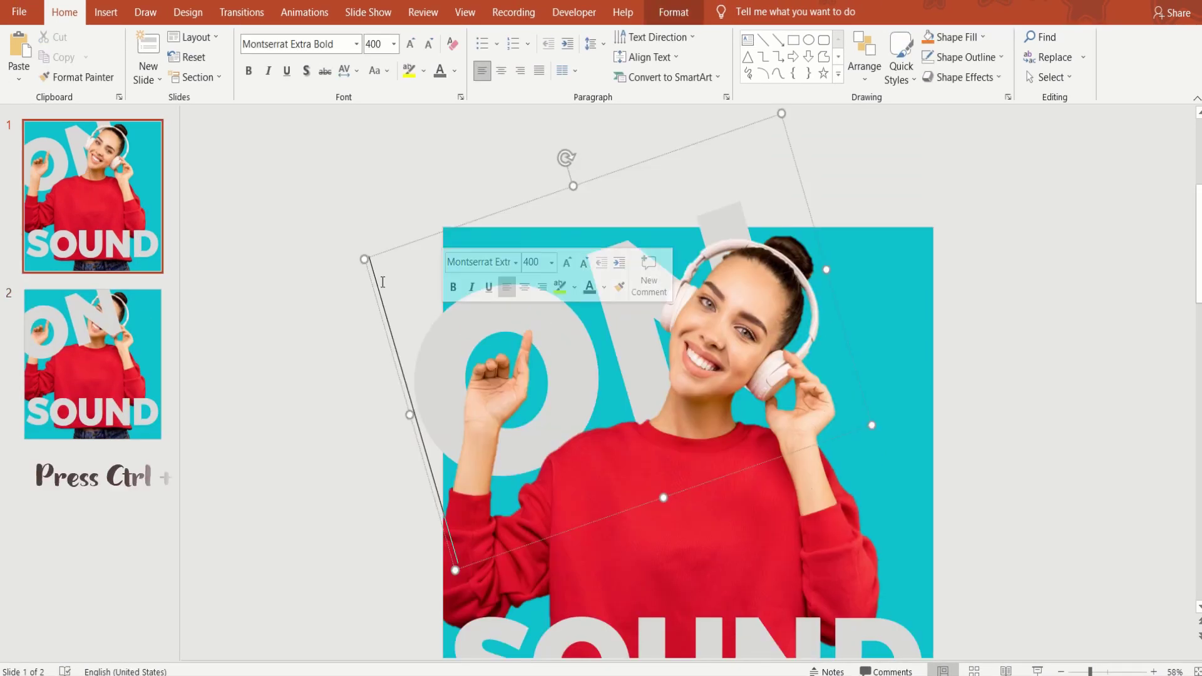
pyautogui.hotkey('ctrl', 'd')
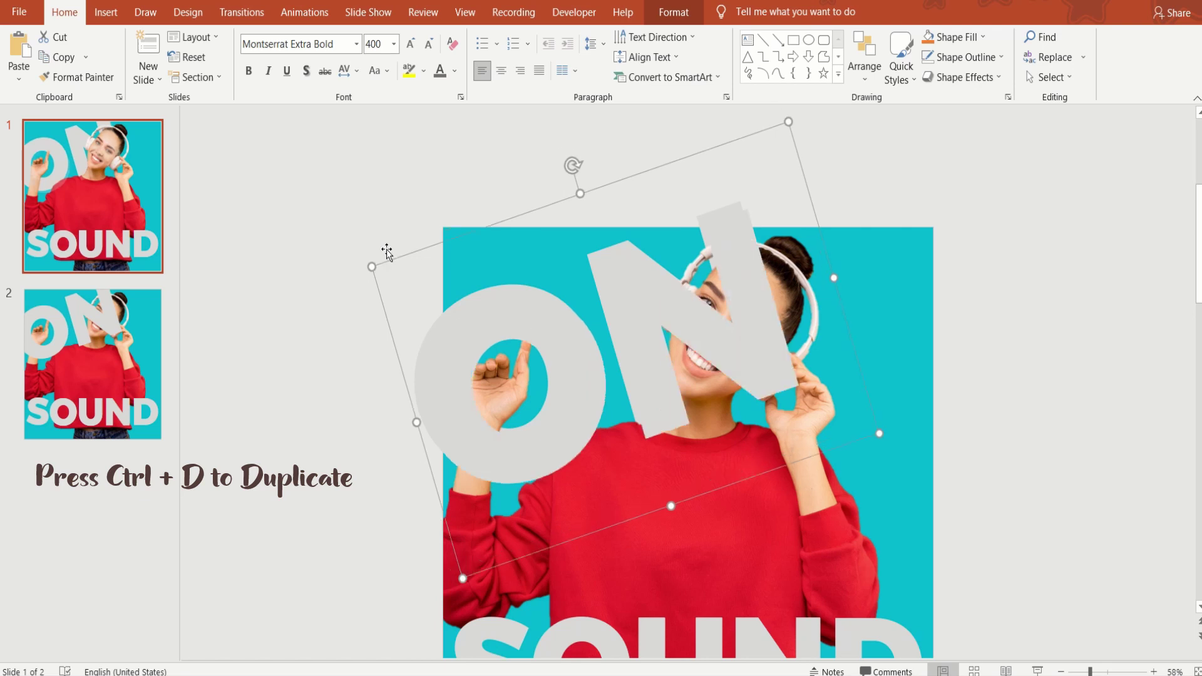
pyautogui.moveTo(827, 251); pyautogui.dragTo(943, 383)
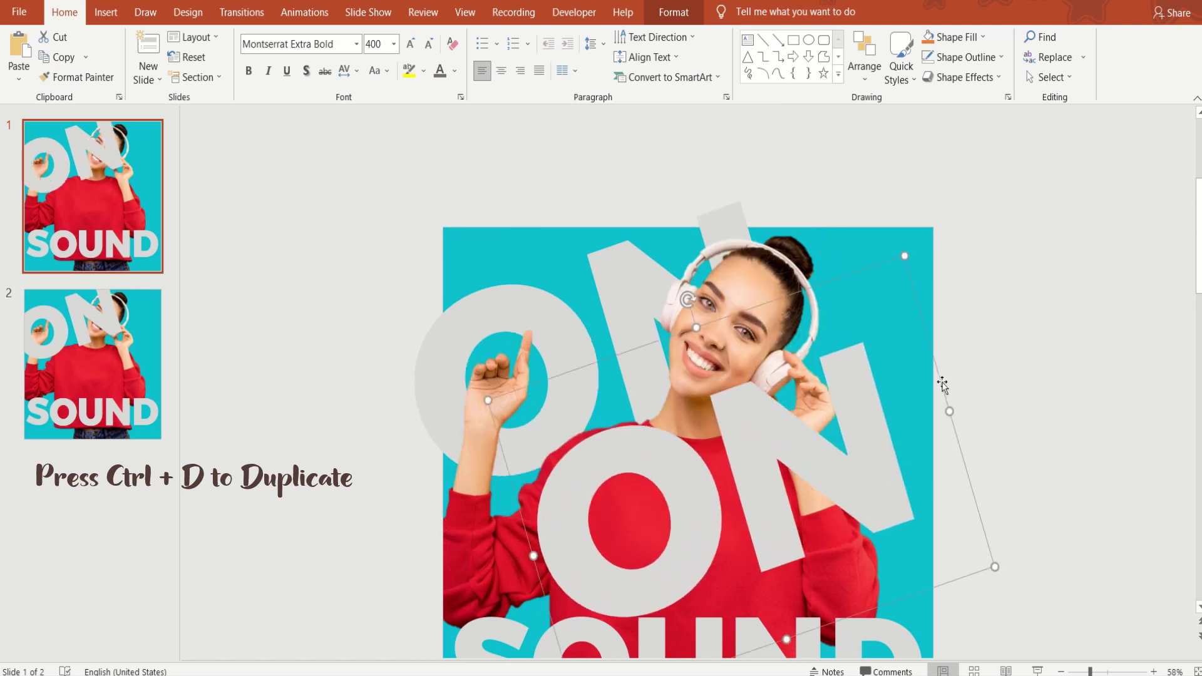
# Lay the copied O exactly over the original O on slide 1.
pyautogui.scroll(-3, 897, 423)
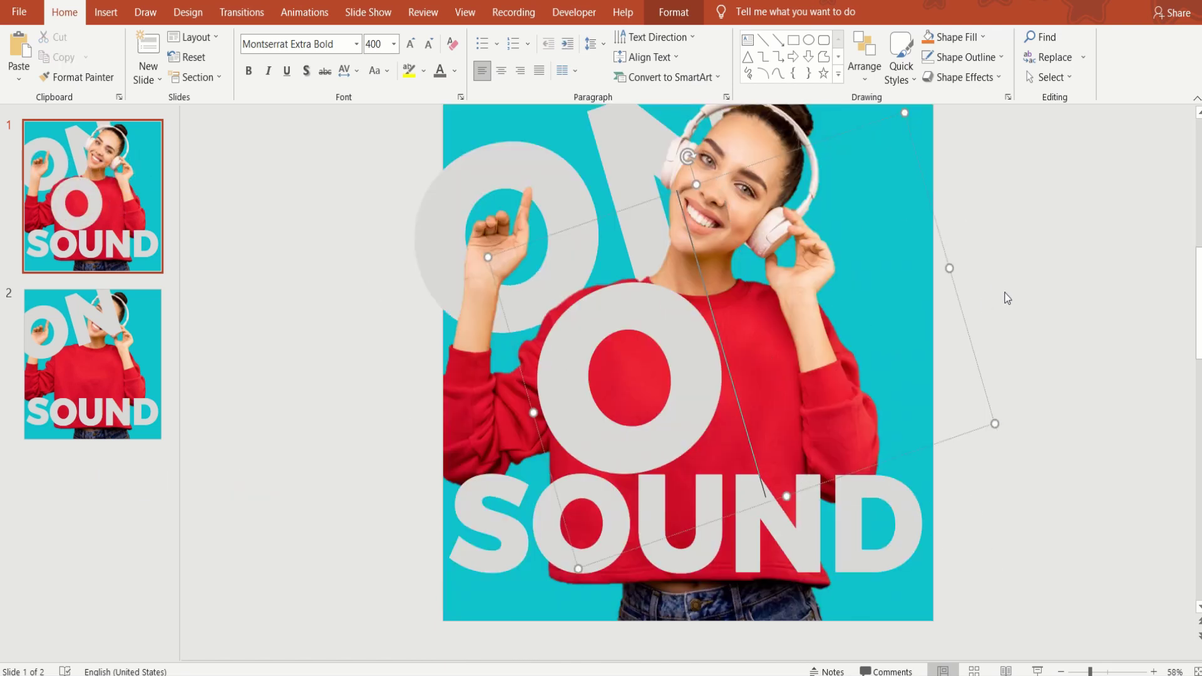
pyautogui.moveTo(956, 274); pyautogui.dragTo(775, 352)
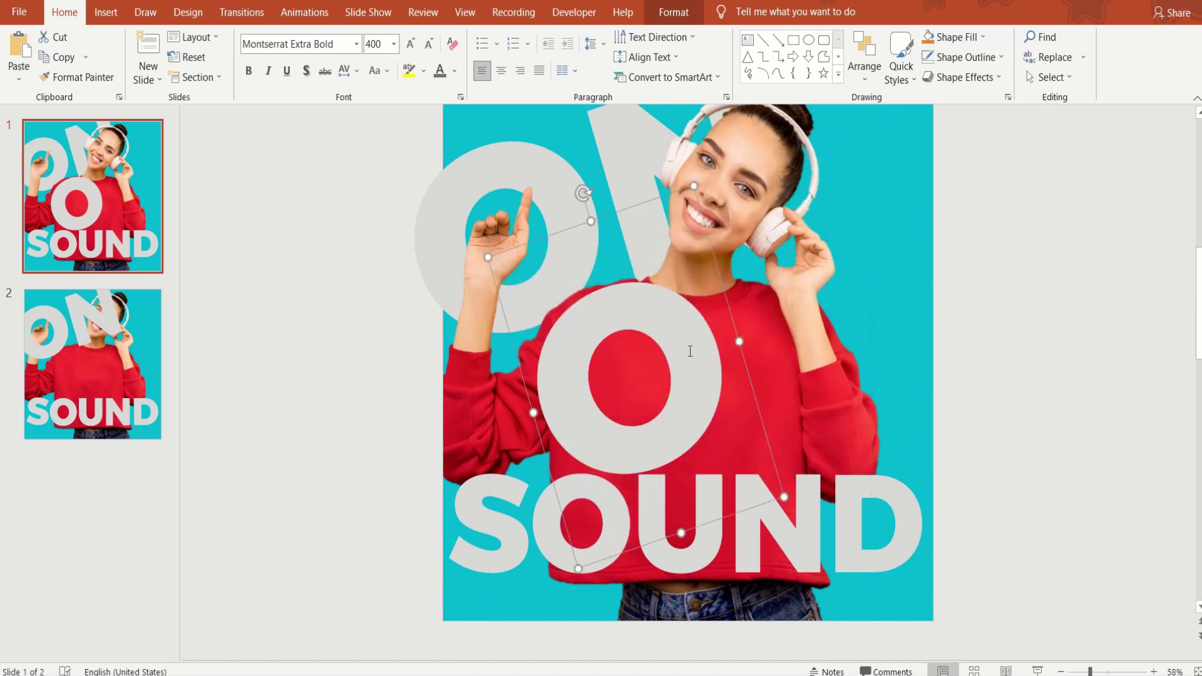
pyautogui.moveTo(636, 206)
pyautogui.mouseDown()
pyautogui.moveTo(503, 84)
pyautogui.moveTo(505, 58)
pyautogui.mouseUp()
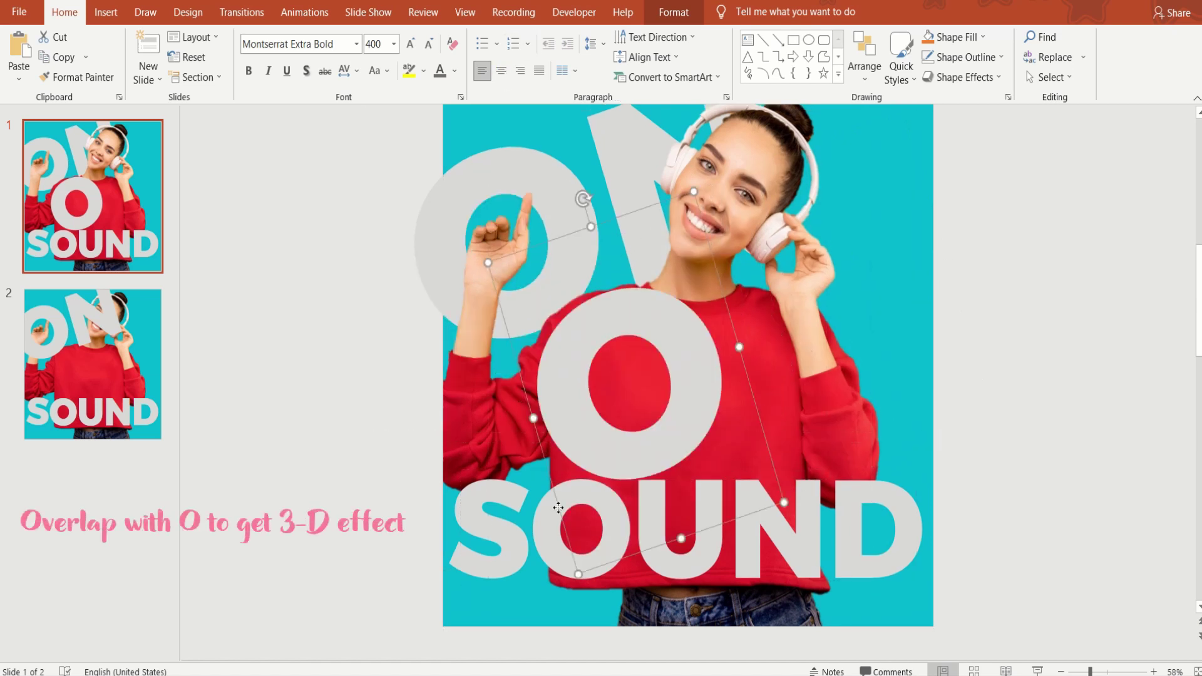
pyautogui.moveTo(558, 508); pyautogui.dragTo(439, 367)
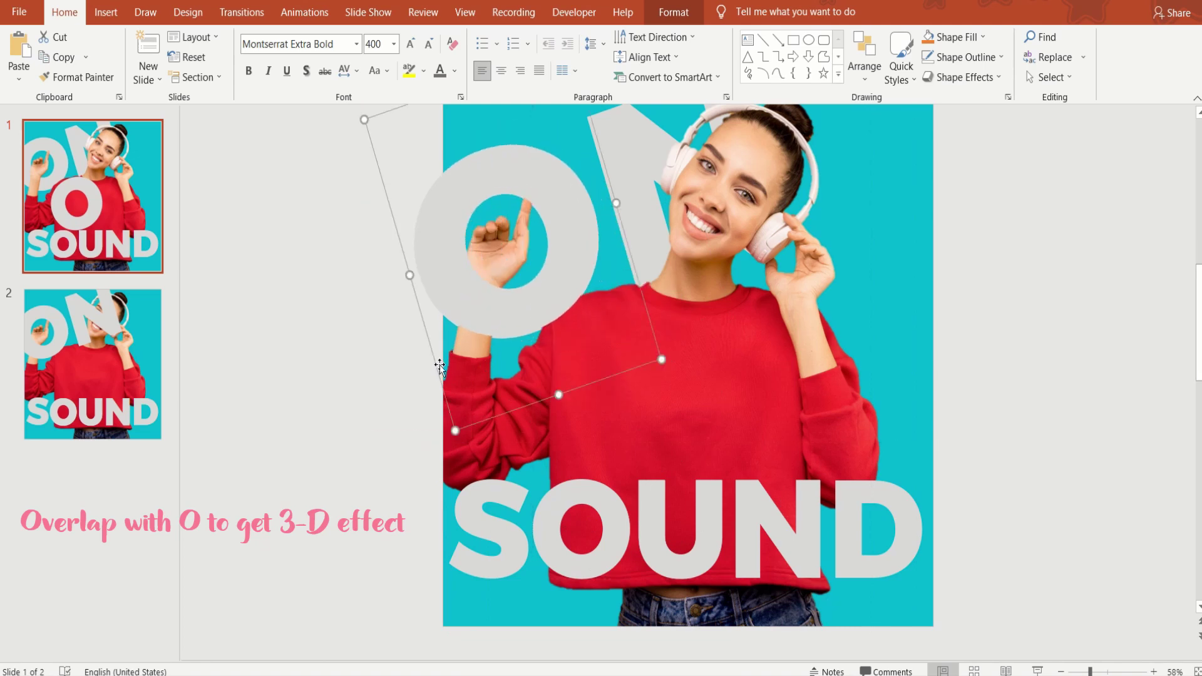
pyautogui.click(392, 408)
pyautogui.scroll(1, 395, 408)
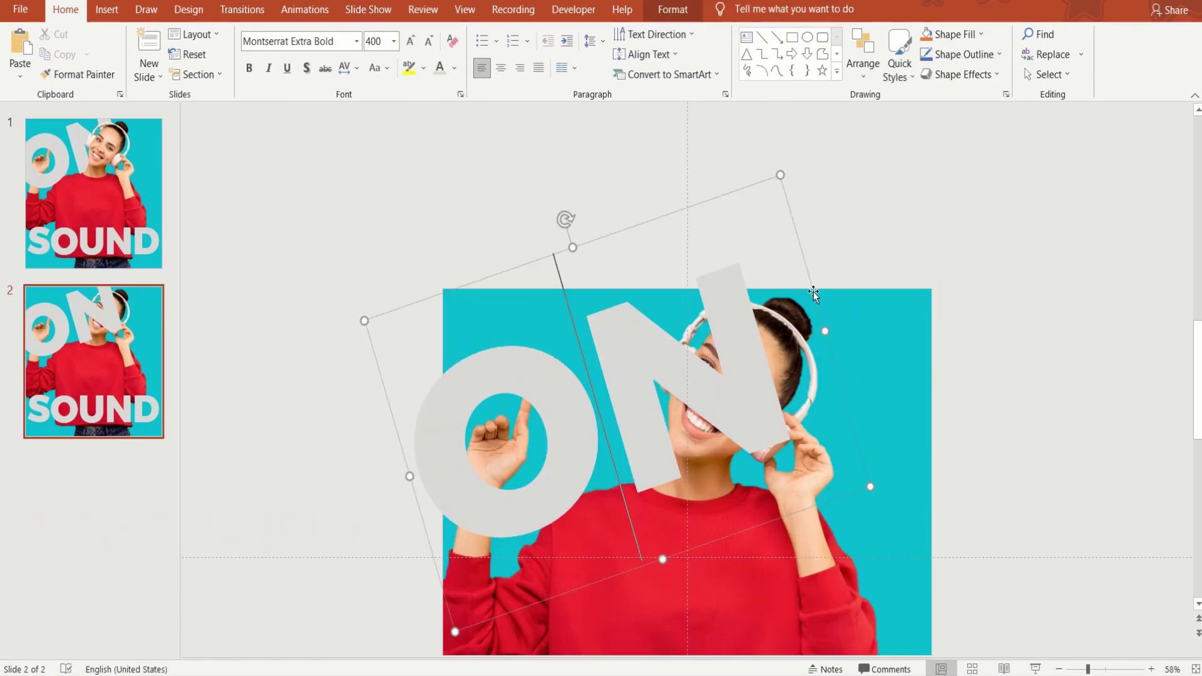
# On slide 2, send ON behind the photo and draw a rectangle over the O's top.
pyautogui.rightClick(814, 280)
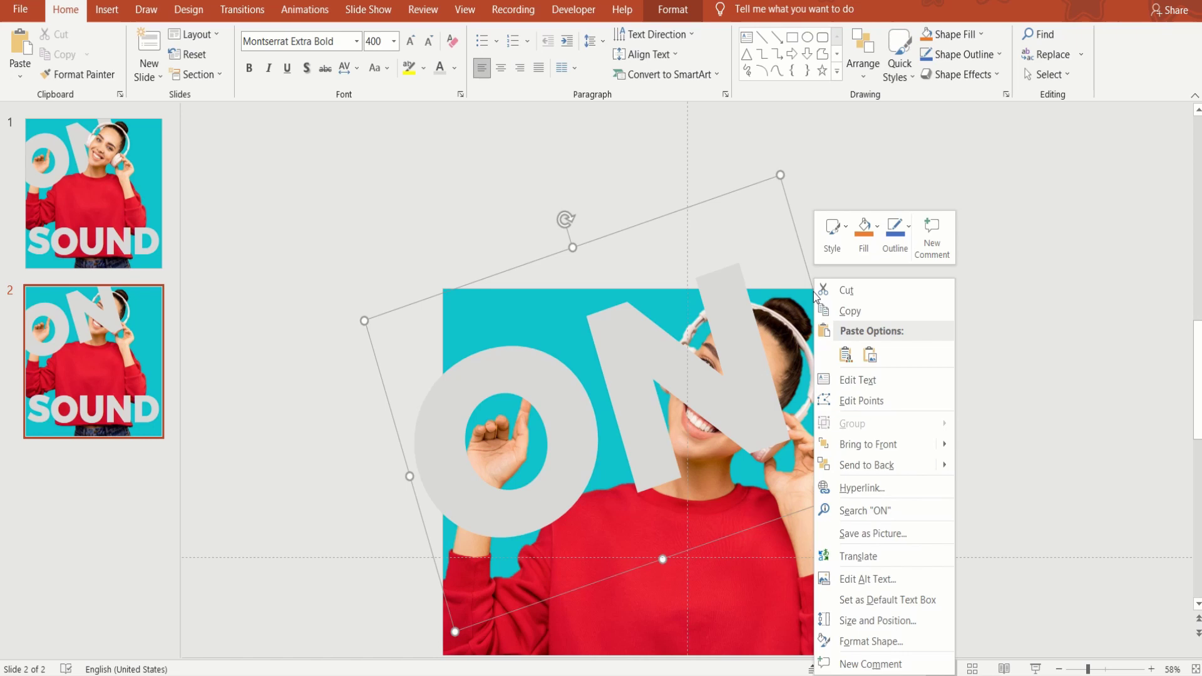
pyautogui.click(870, 465)
pyautogui.scroll(-2, 875, 478)
pyautogui.scroll(-1, 879, 471)
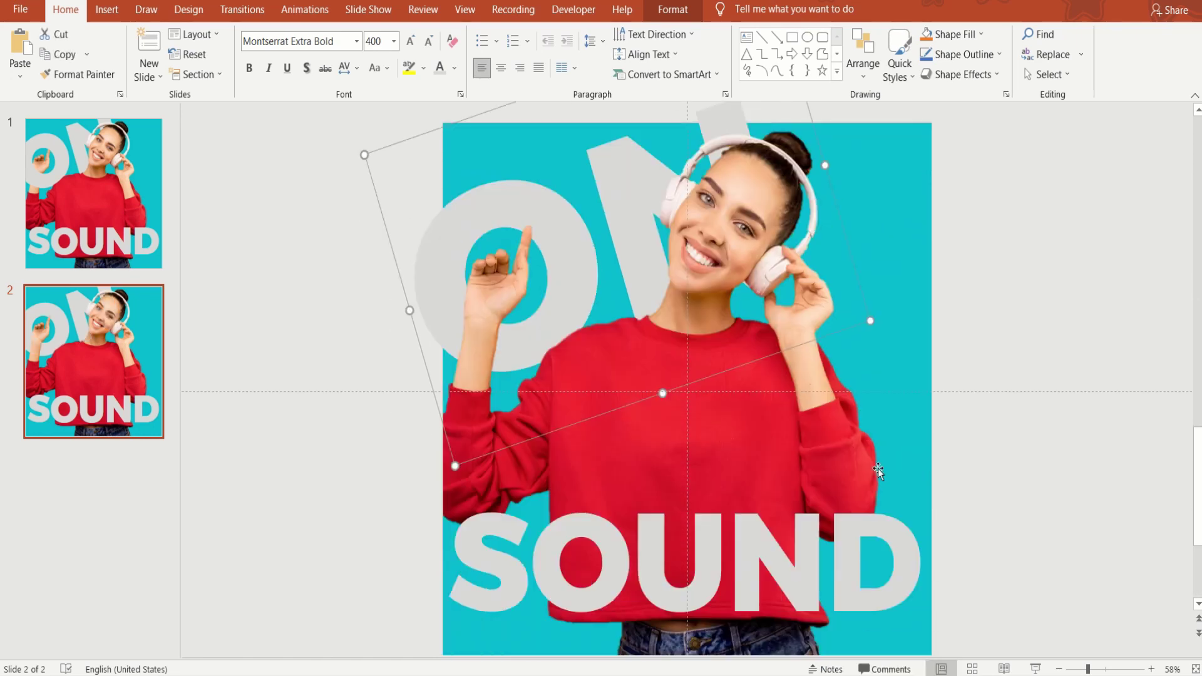
pyautogui.click(985, 312)
pyautogui.click(792, 37)
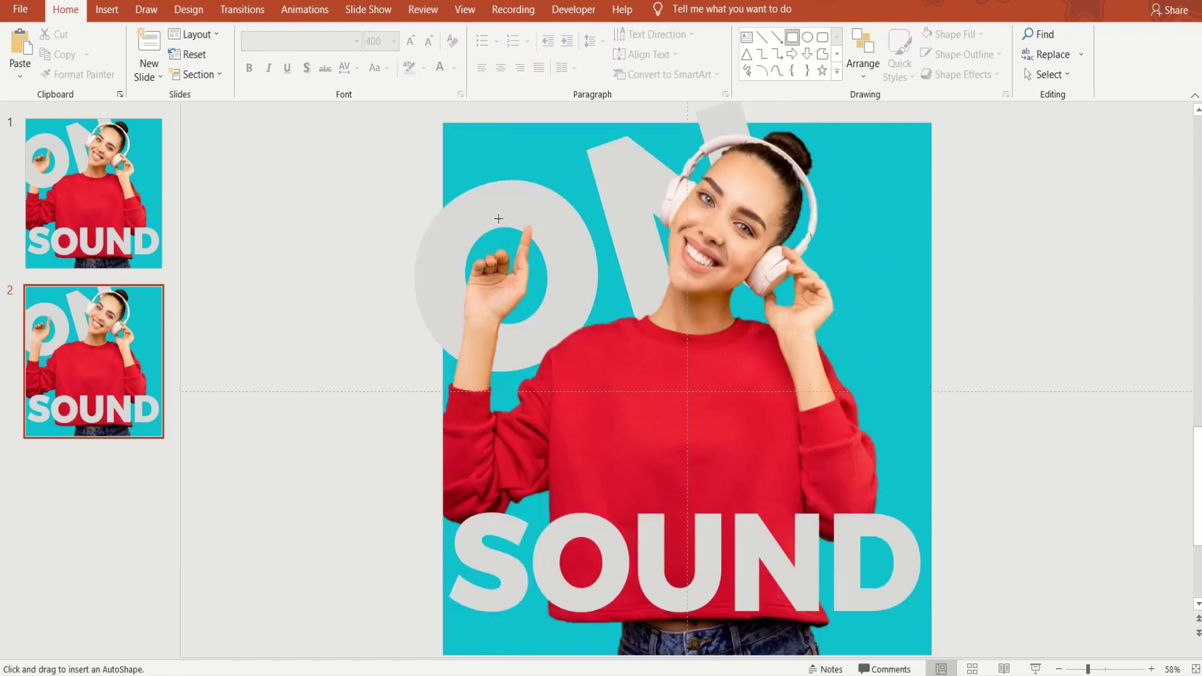
pyautogui.moveTo(504, 188); pyautogui.dragTo(561, 246)
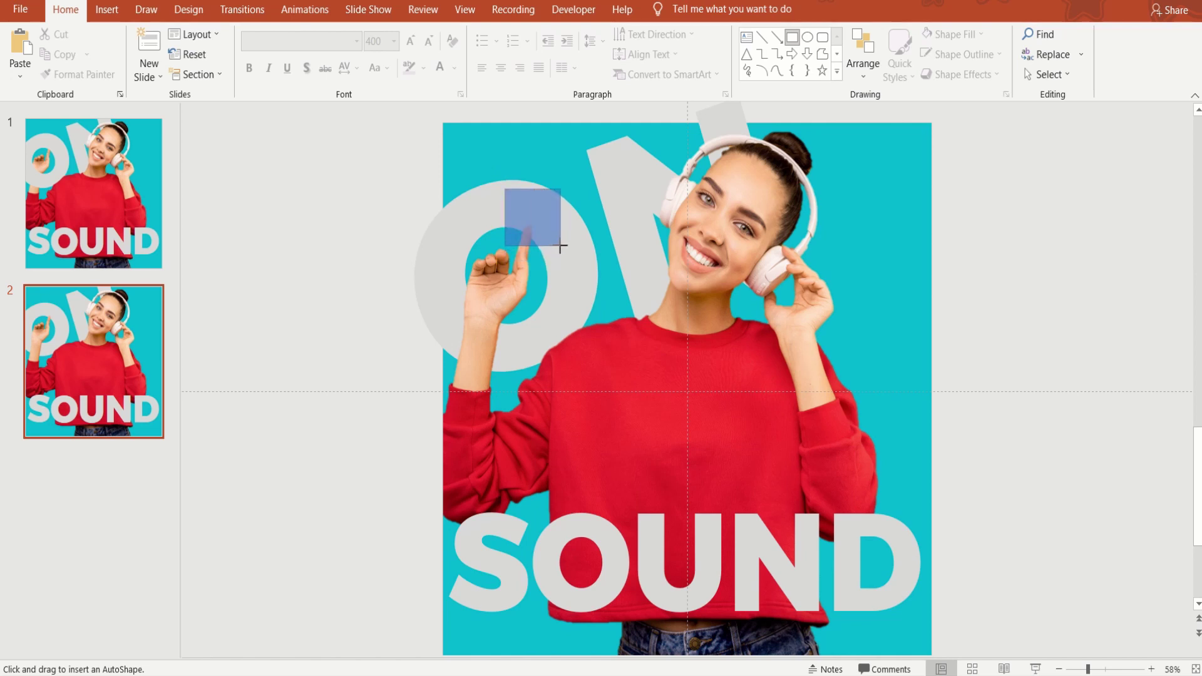
# Shrink the rectangle to a small square with no outline.
pyautogui.moveTo(561, 188); pyautogui.dragTo(551, 201)
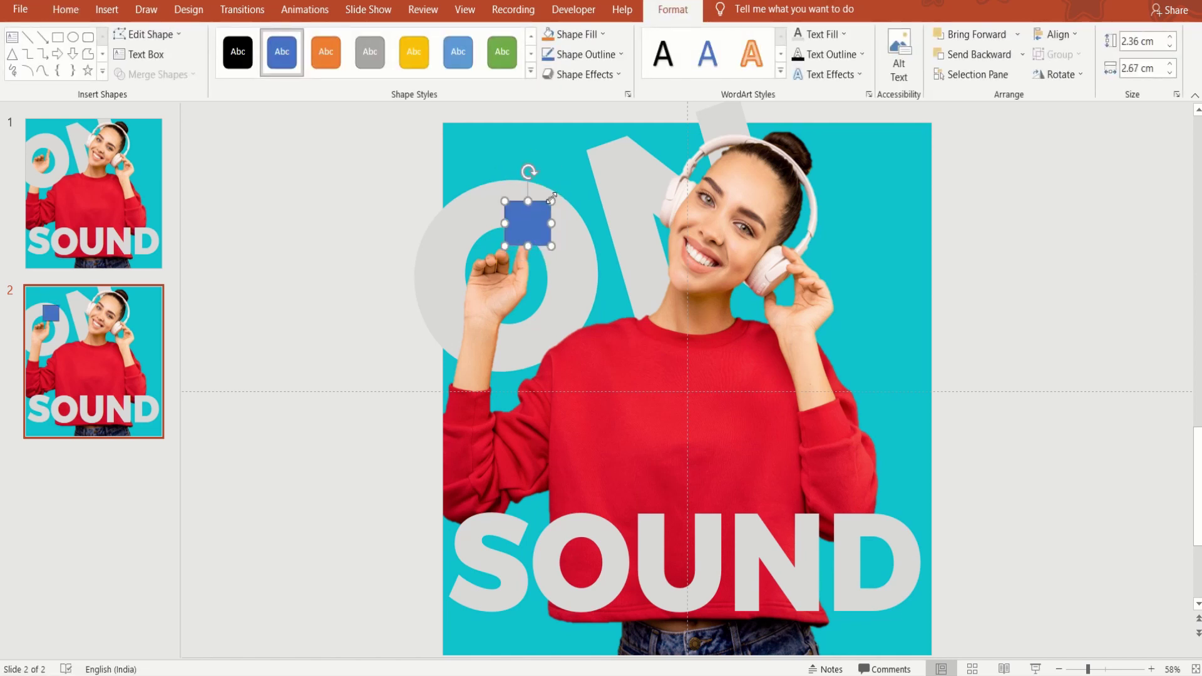
pyautogui.click(586, 55)
pyautogui.click(587, 244)
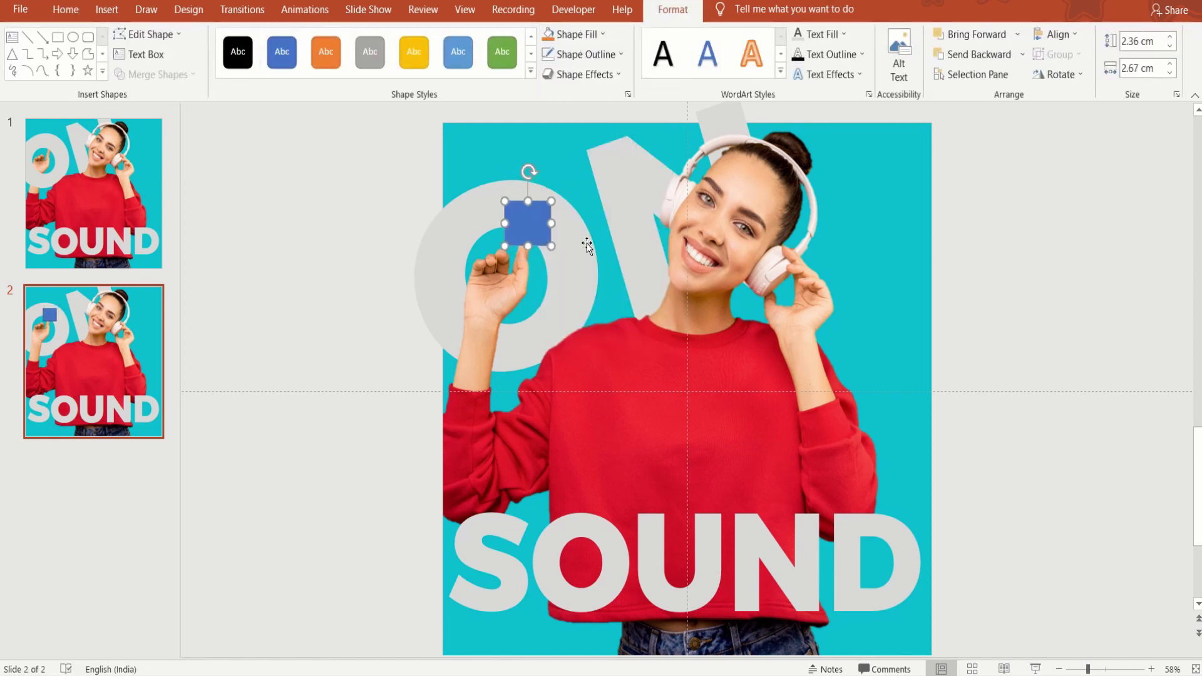
# Intersect the photo with the square to extract the fingertip piece, then cut it.
pyautogui.click(495, 313)
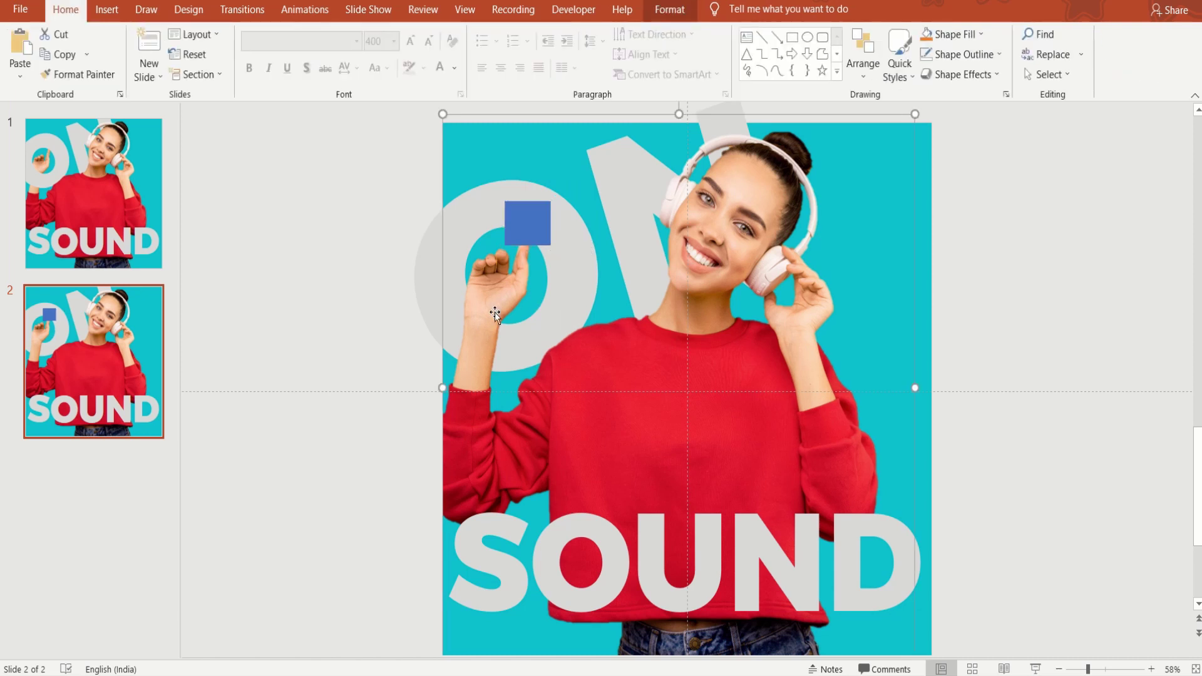
pyautogui.keyDown('shift'); pyautogui.click(540, 235); pyautogui.keyUp('shift')
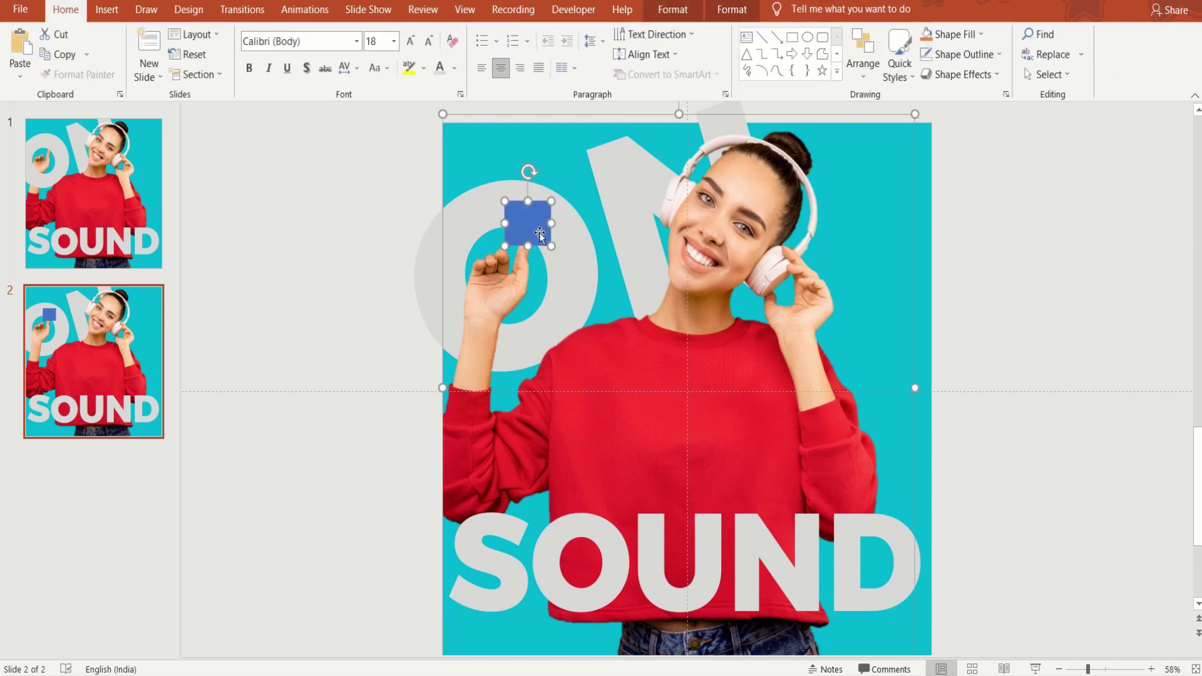
pyautogui.click(686, 13)
pyautogui.click(188, 74)
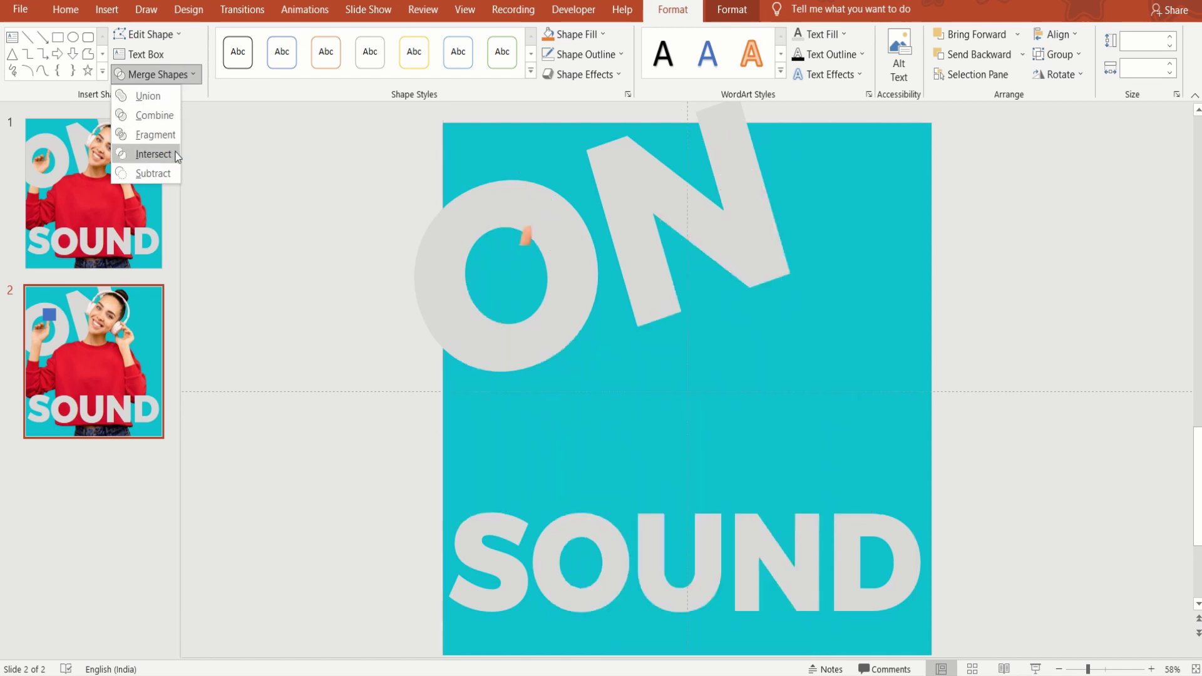
pyautogui.click(153, 154)
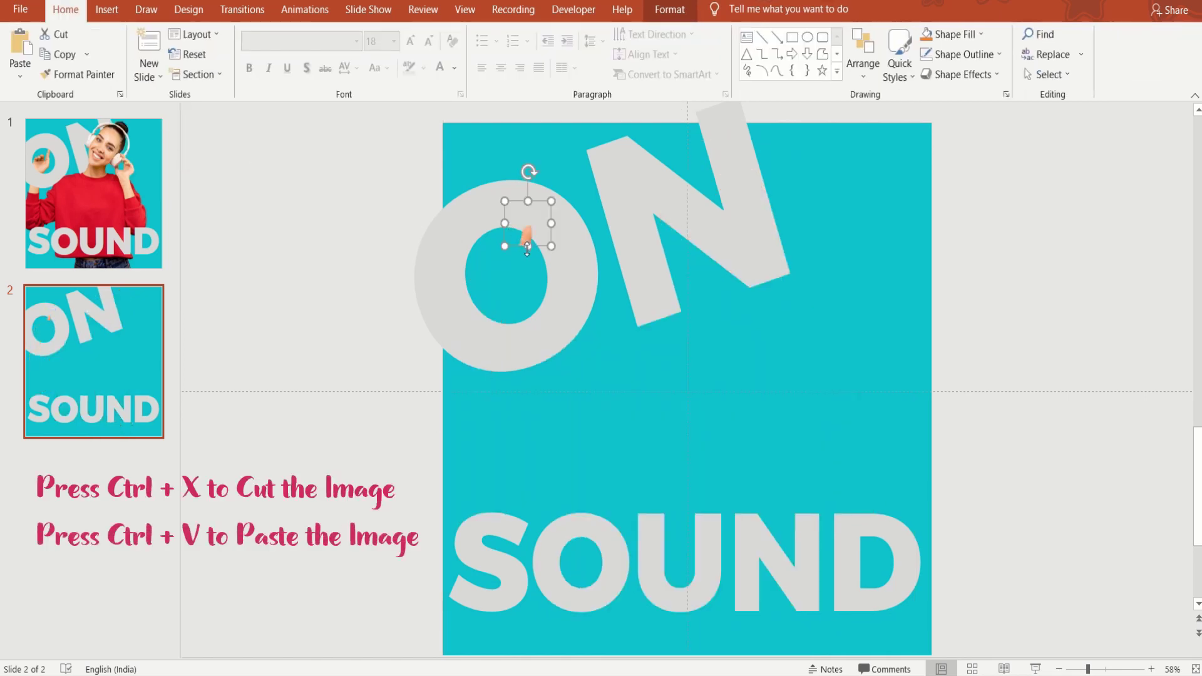
pyautogui.hotkey('ctrl', 'x')
# Paste the cut hand fragment inside the O on slide 1.
pyautogui.click(125, 209)
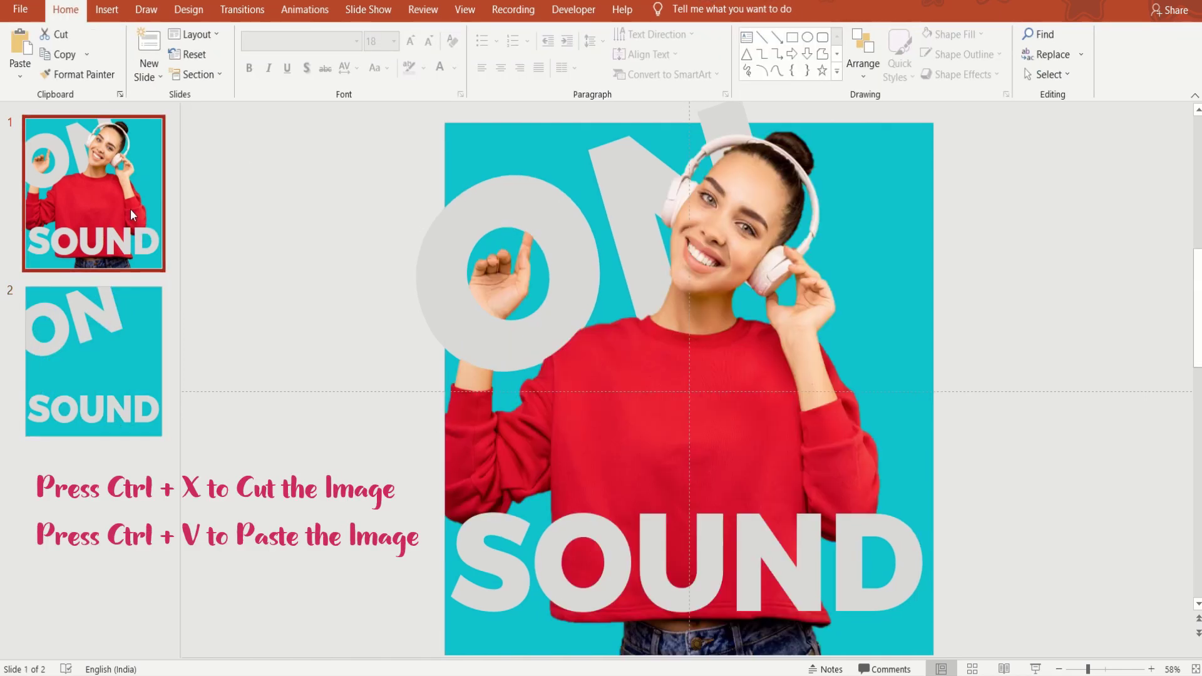
pyautogui.hotkey('ctrl', 'v')
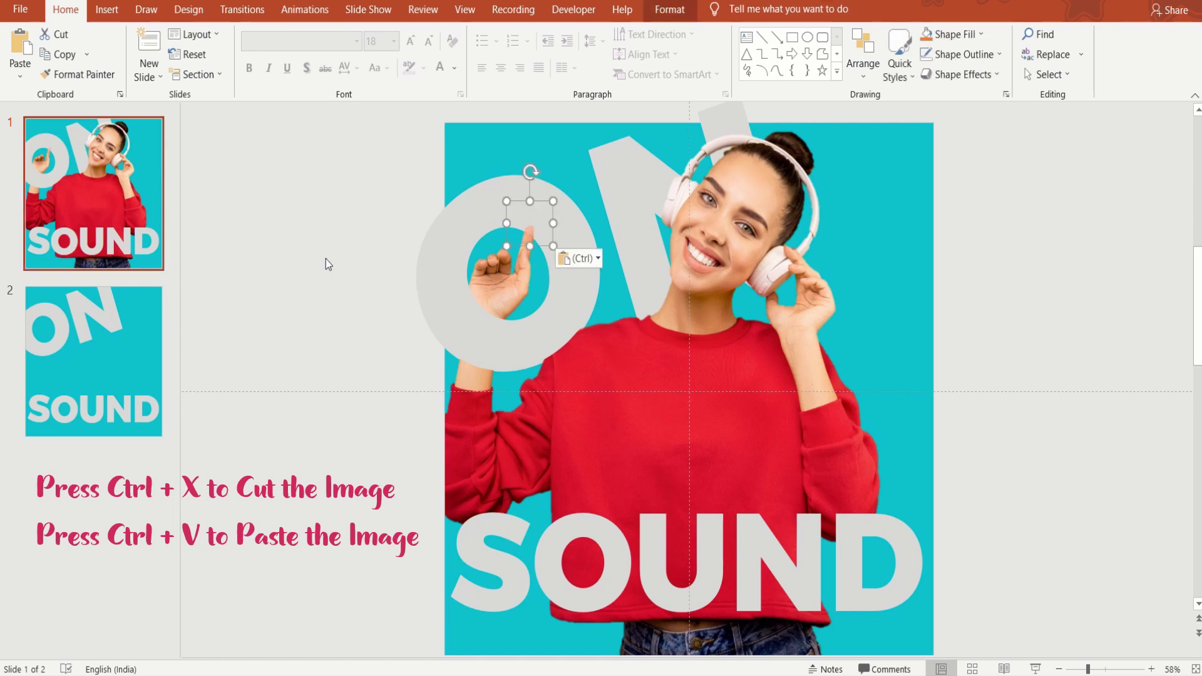
pyautogui.click(326, 258)
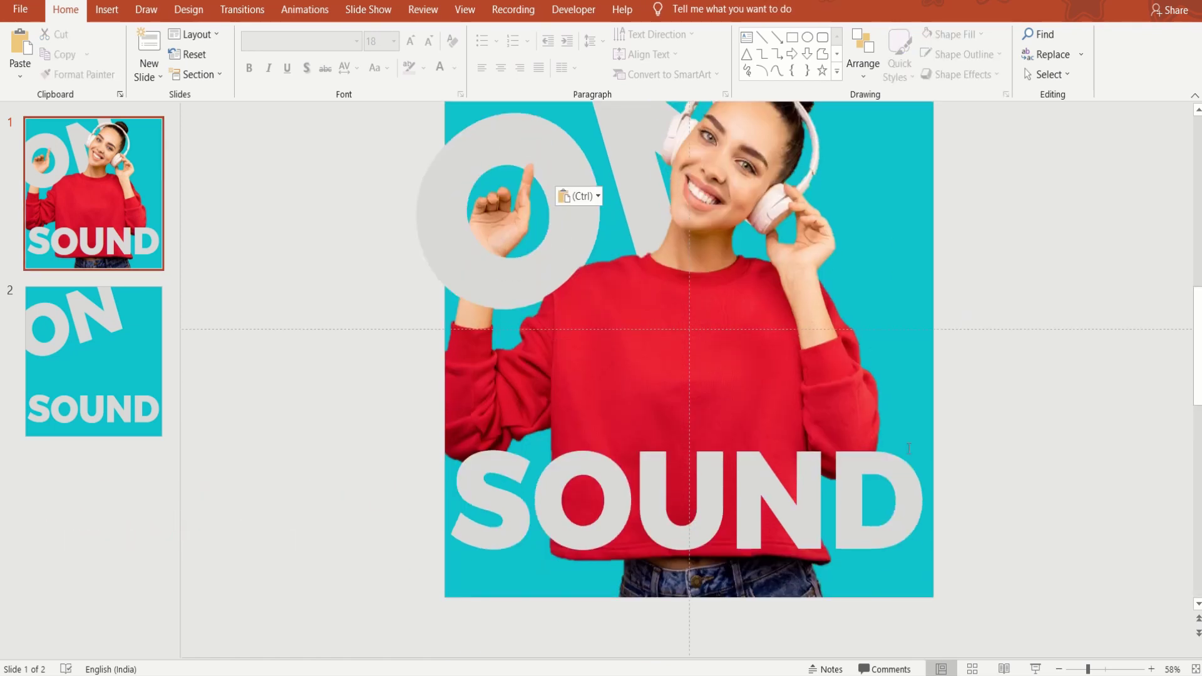
# Send the SOUND text behind the woman's picture, then delete slide 2.
pyautogui.click(914, 522)
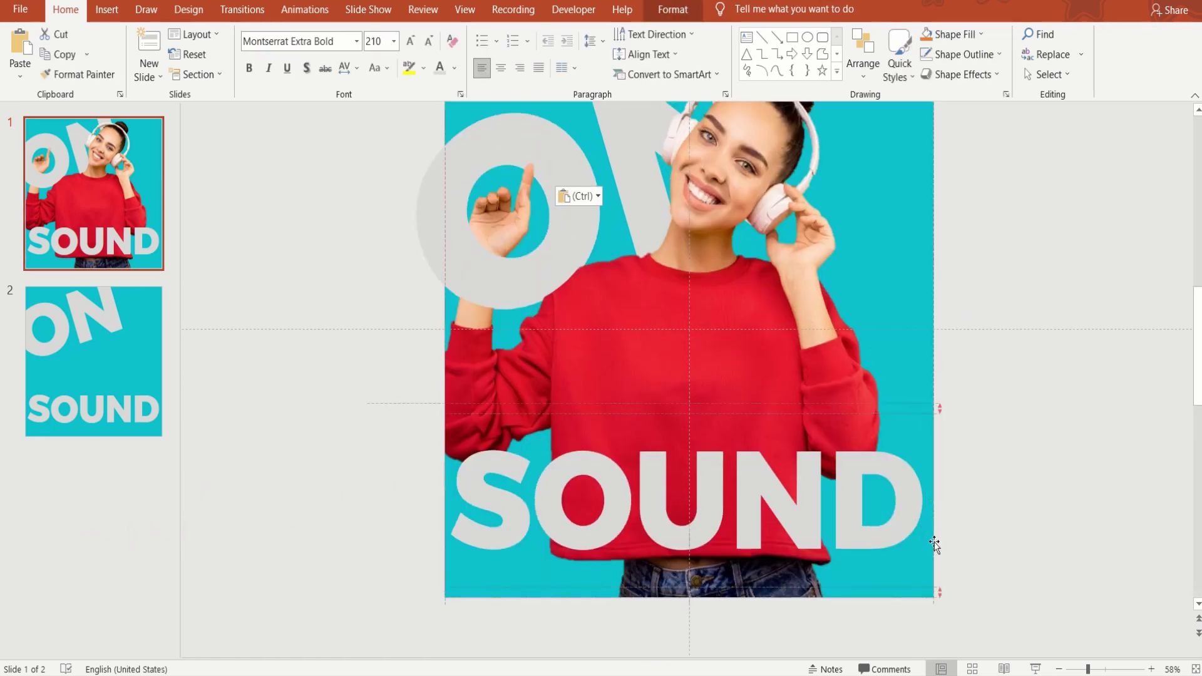
pyautogui.rightClick(934, 543)
pyautogui.click(1030, 330)
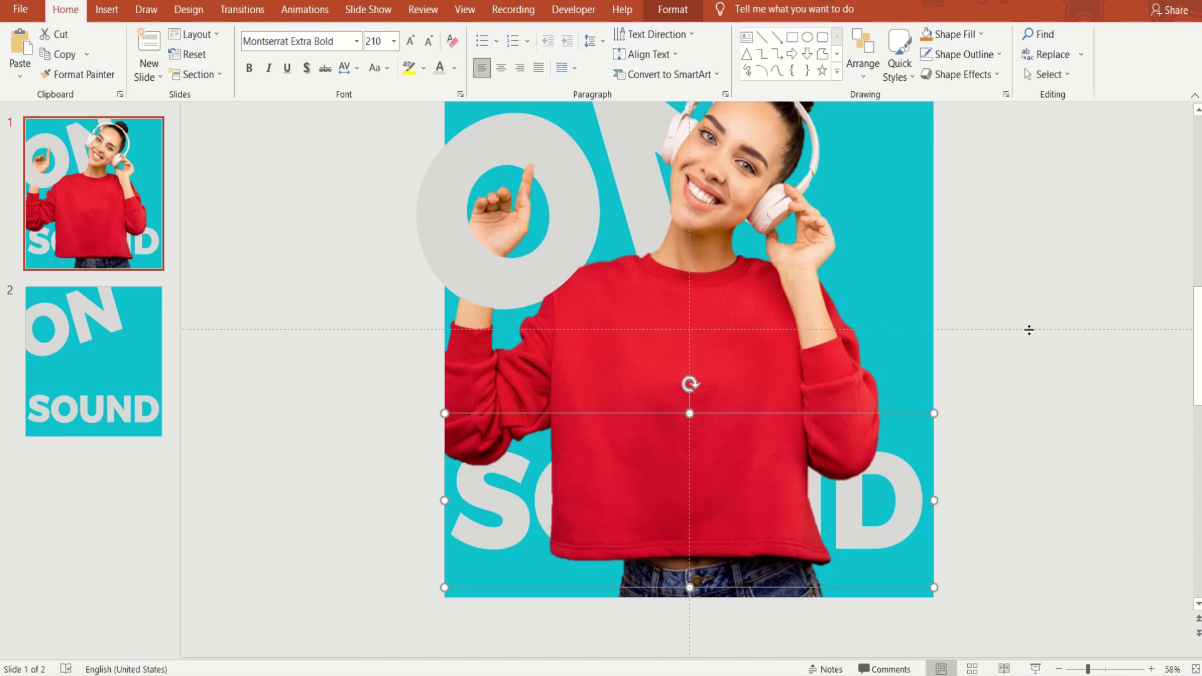
pyautogui.click(85, 378)
pyautogui.press('Delete')
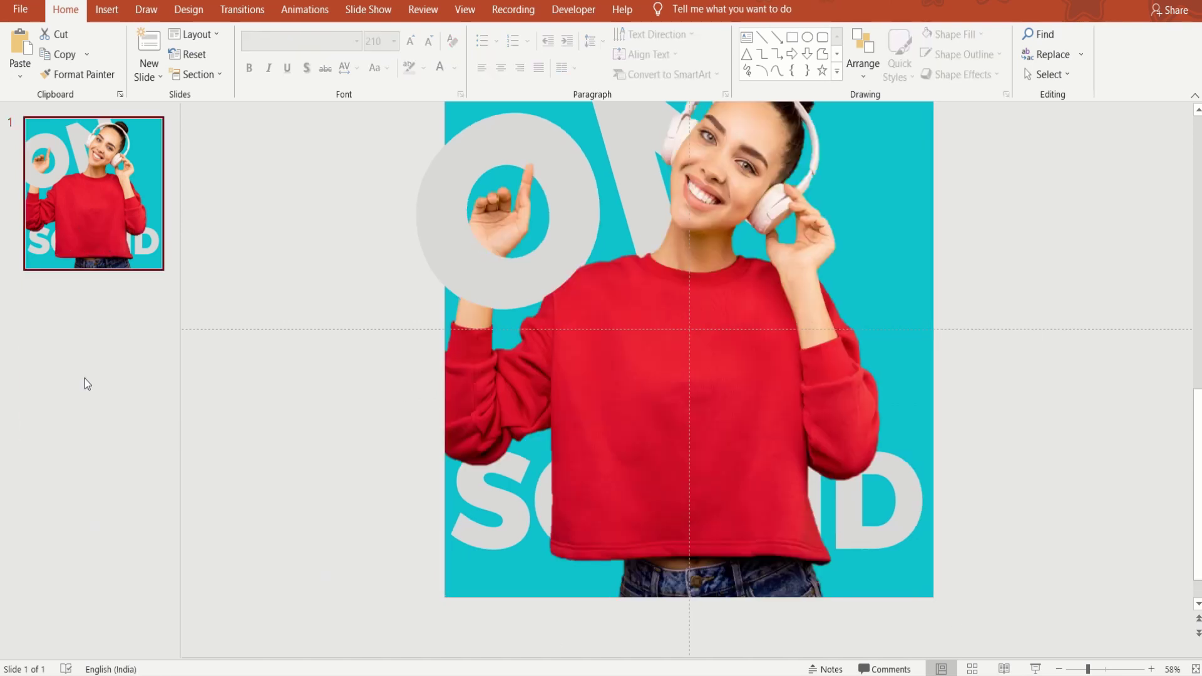
# Duplicate slide 1 as a new second slide.
pyautogui.rightClick(125, 247)
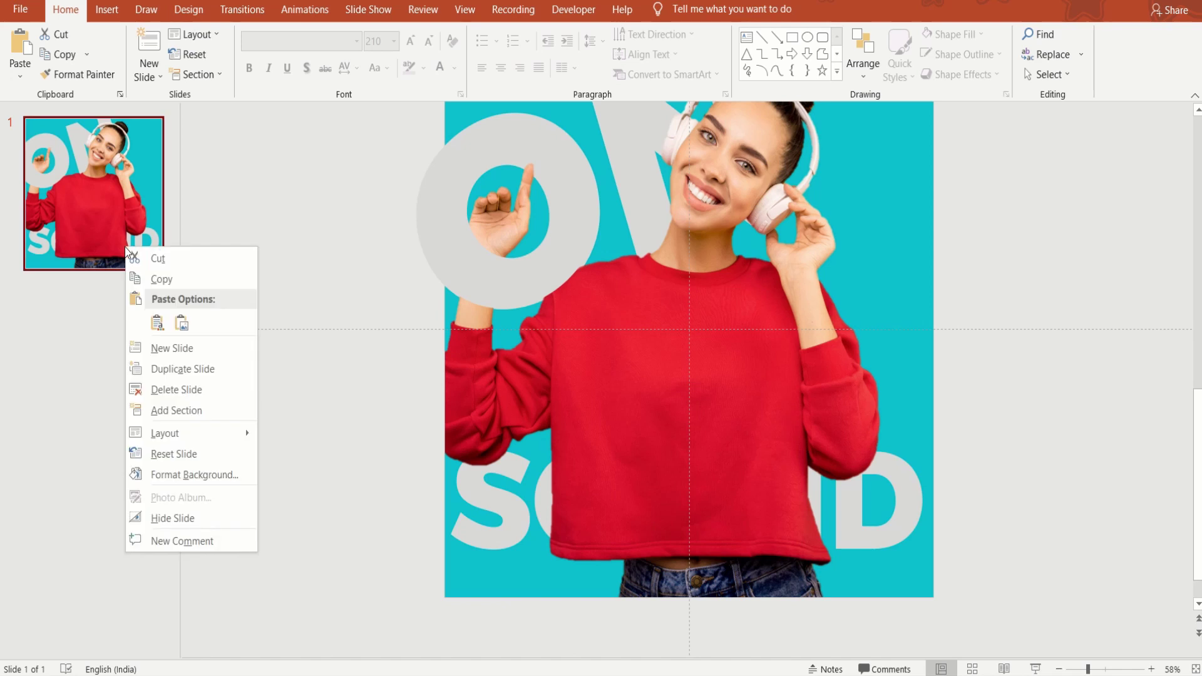
pyautogui.click(190, 373)
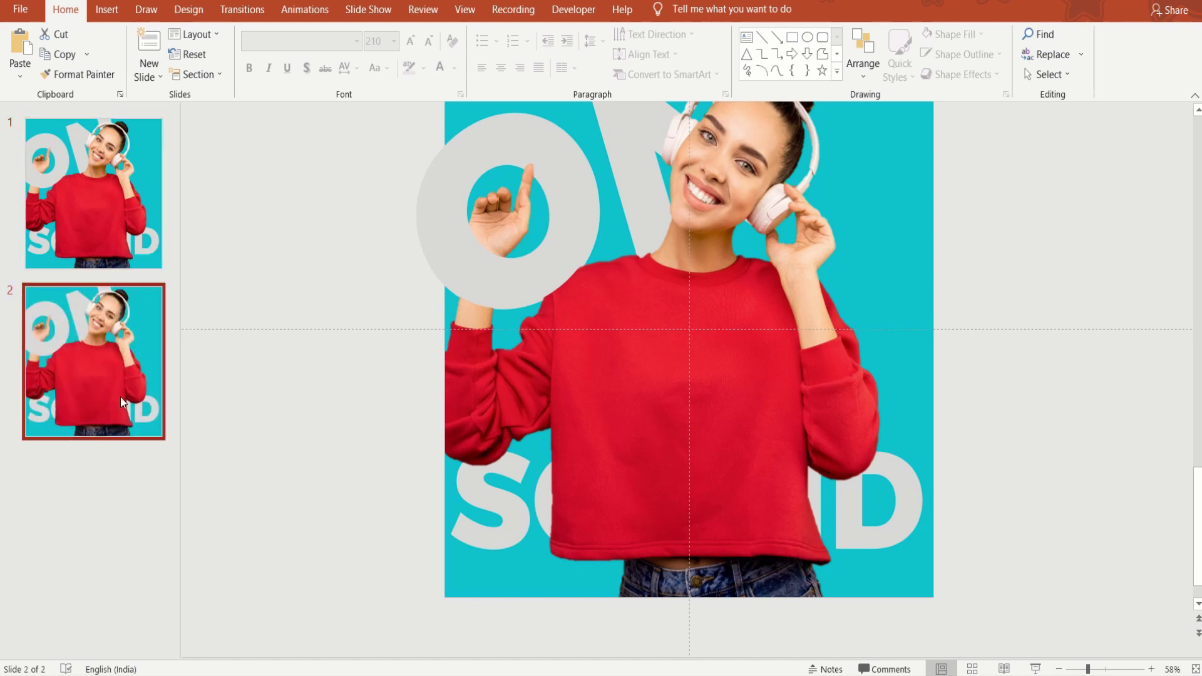
pyautogui.click(518, 478)
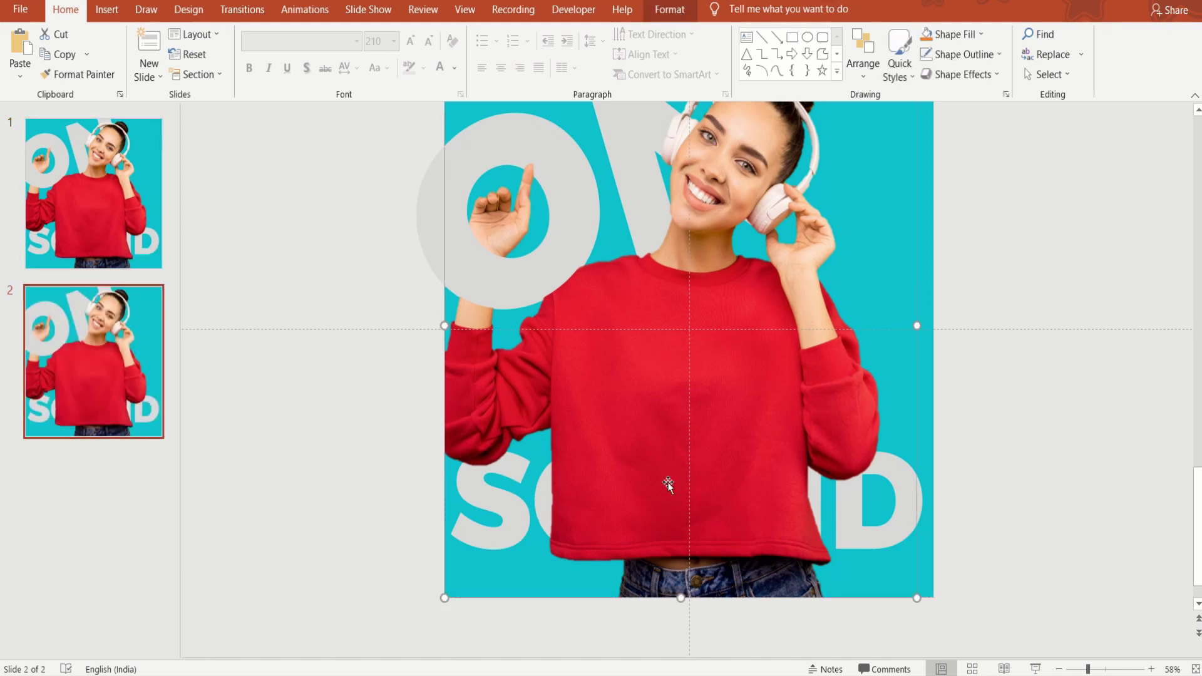
# On the copy, bring the SOUND text to the front, over the woman's picture.
pyautogui.click(921, 505)
pyautogui.click(897, 419)
pyautogui.click(922, 512)
pyautogui.rightClick(932, 517)
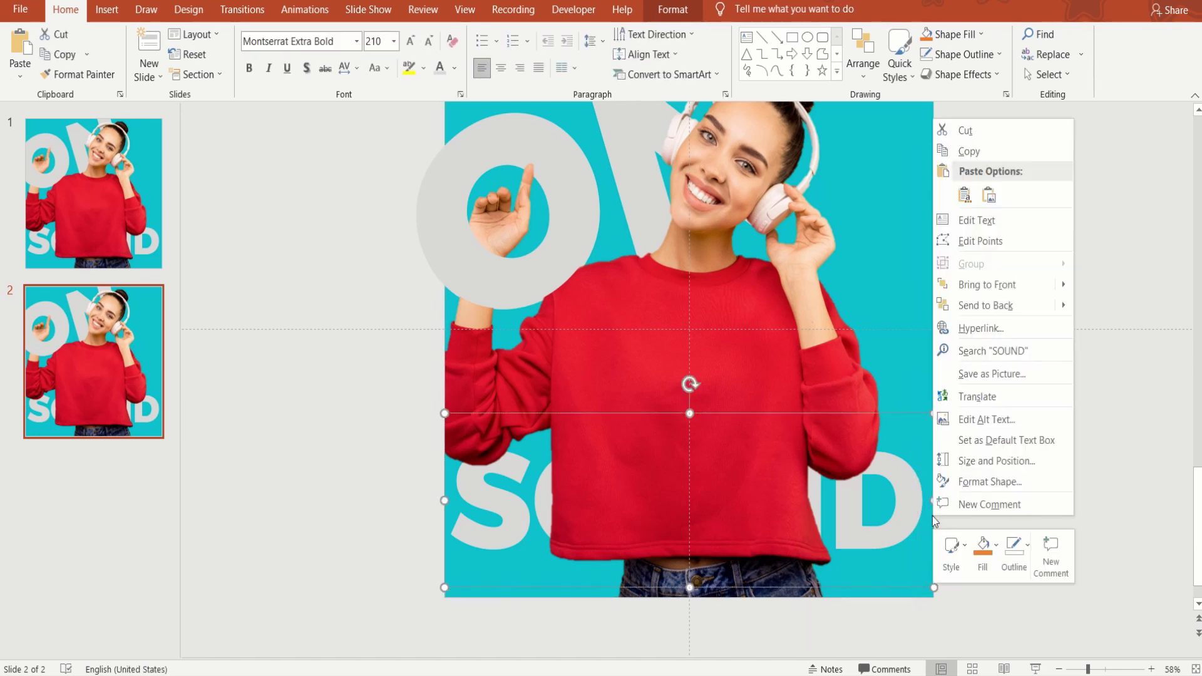
pyautogui.click(996, 285)
pyautogui.click(1014, 531)
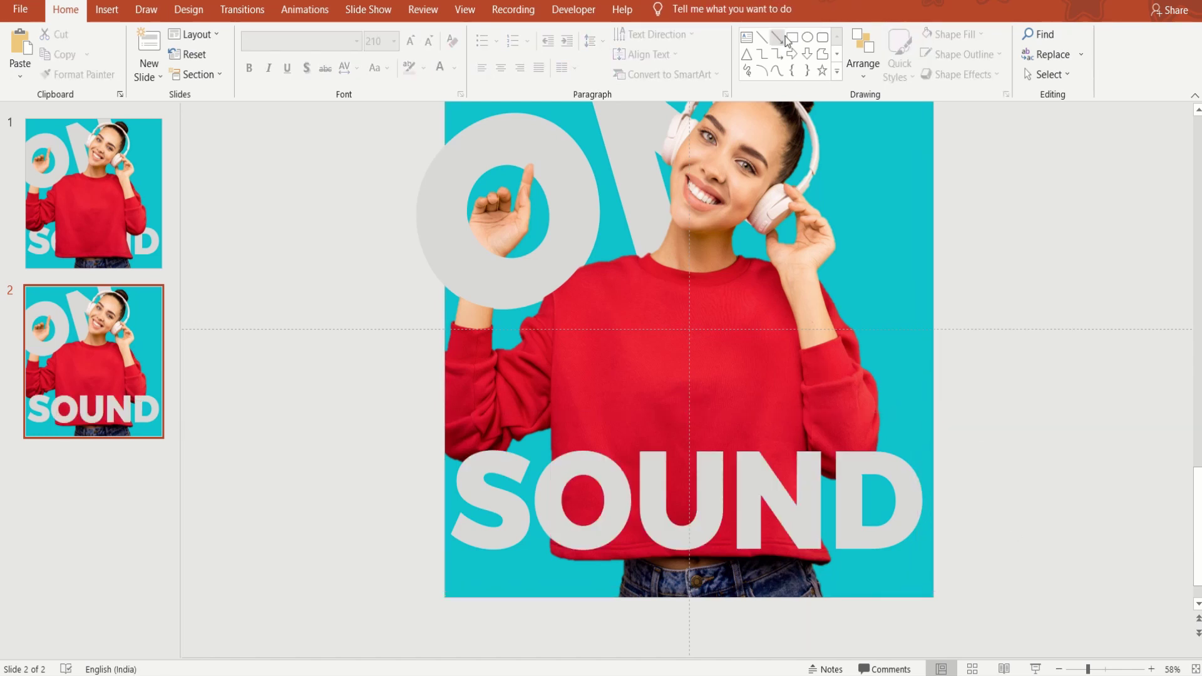
# Draw a rectangle with no outline covering the letters OUN of SOUND.
pyautogui.click(793, 37)
pyautogui.moveTo(535, 446); pyautogui.dragTo(829, 574)
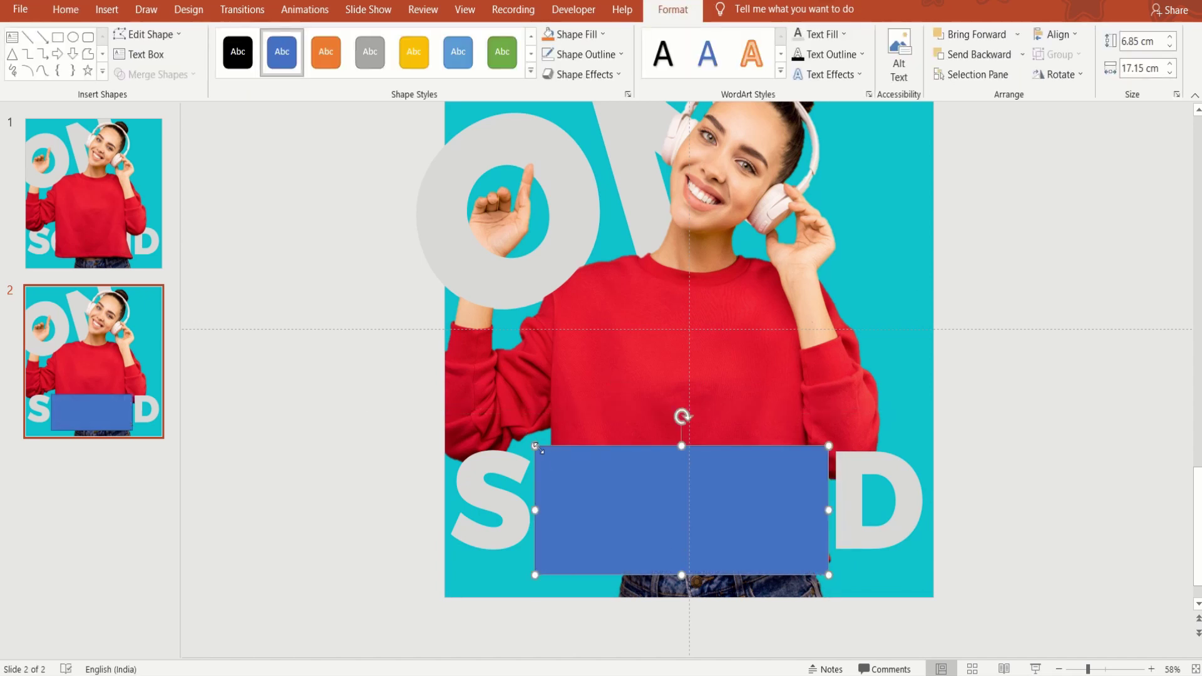
pyautogui.moveTo(536, 446); pyautogui.dragTo(530, 441)
pyautogui.click(582, 55)
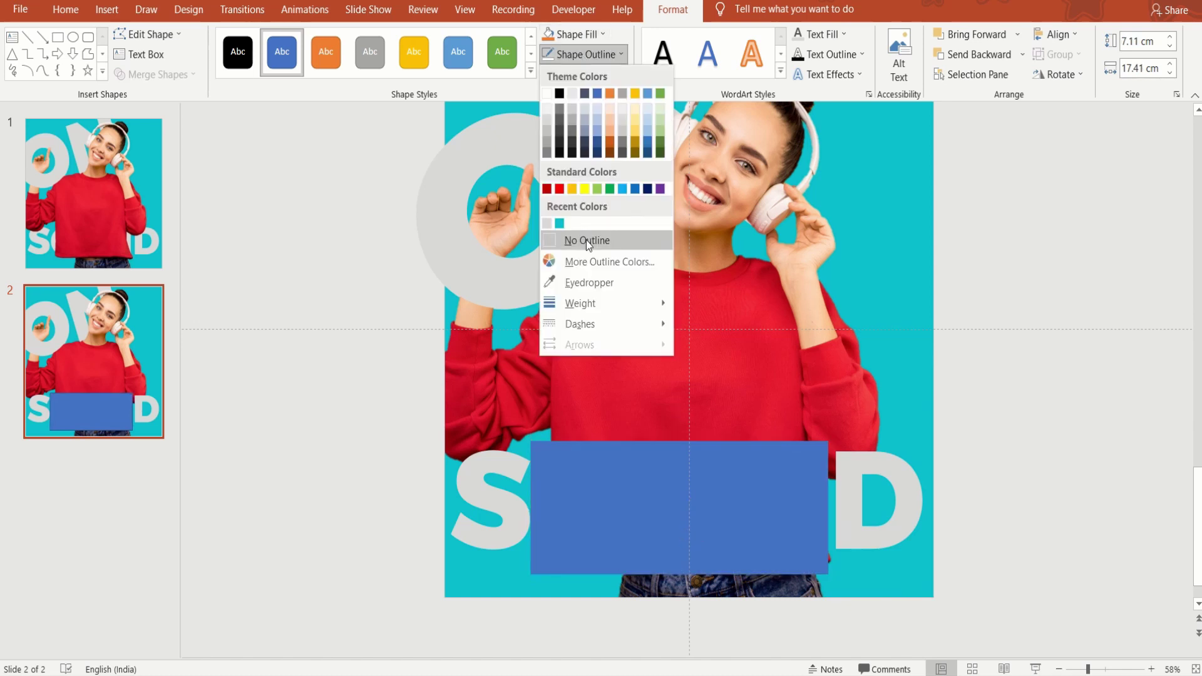
pyautogui.click(587, 243)
pyautogui.moveTo(828, 509); pyautogui.dragTo(832, 512)
pyautogui.click(772, 408)
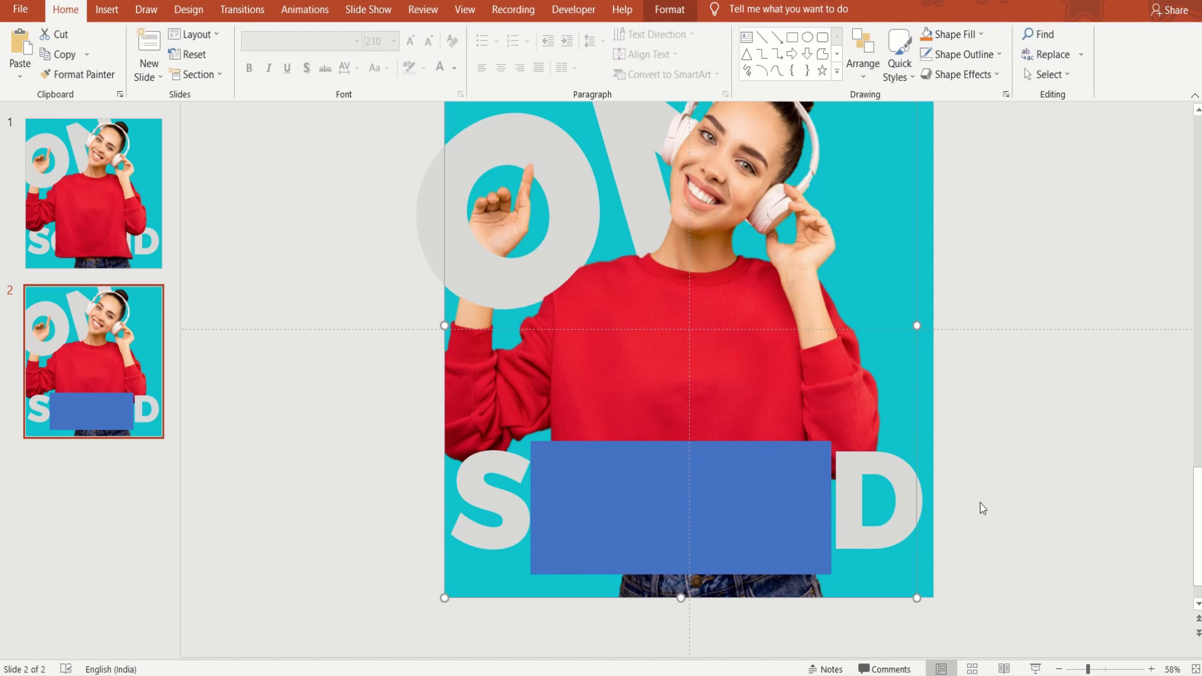
# Intersect SOUND with the rectangle so only the OUN letters remain.
pyautogui.click(932, 511)
pyautogui.keyDown('shift'); pyautogui.click(808, 517); pyautogui.keyUp('shift')
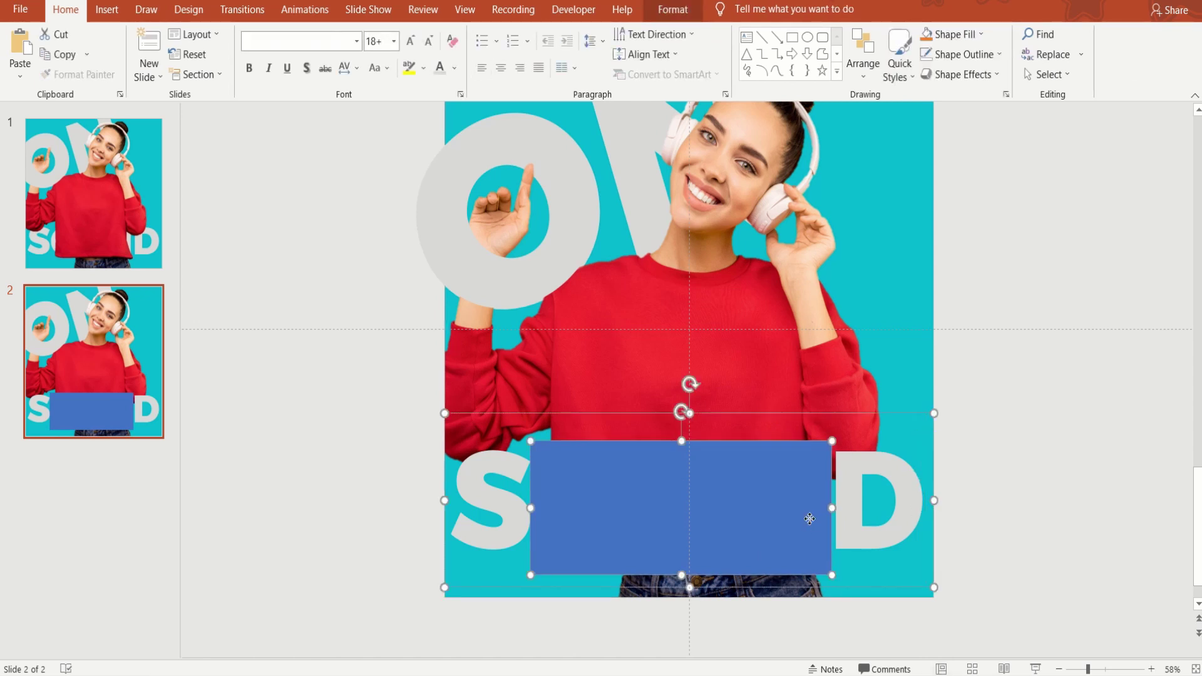
pyautogui.click(669, 15)
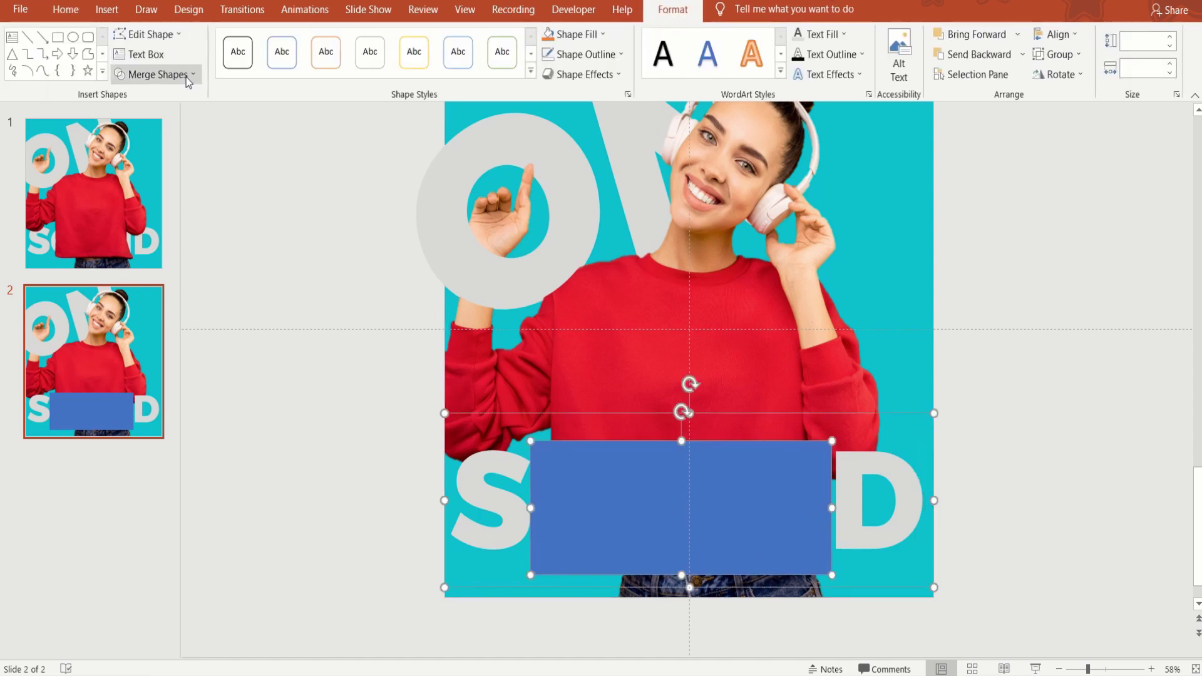
pyautogui.click(186, 76)
pyautogui.click(152, 152)
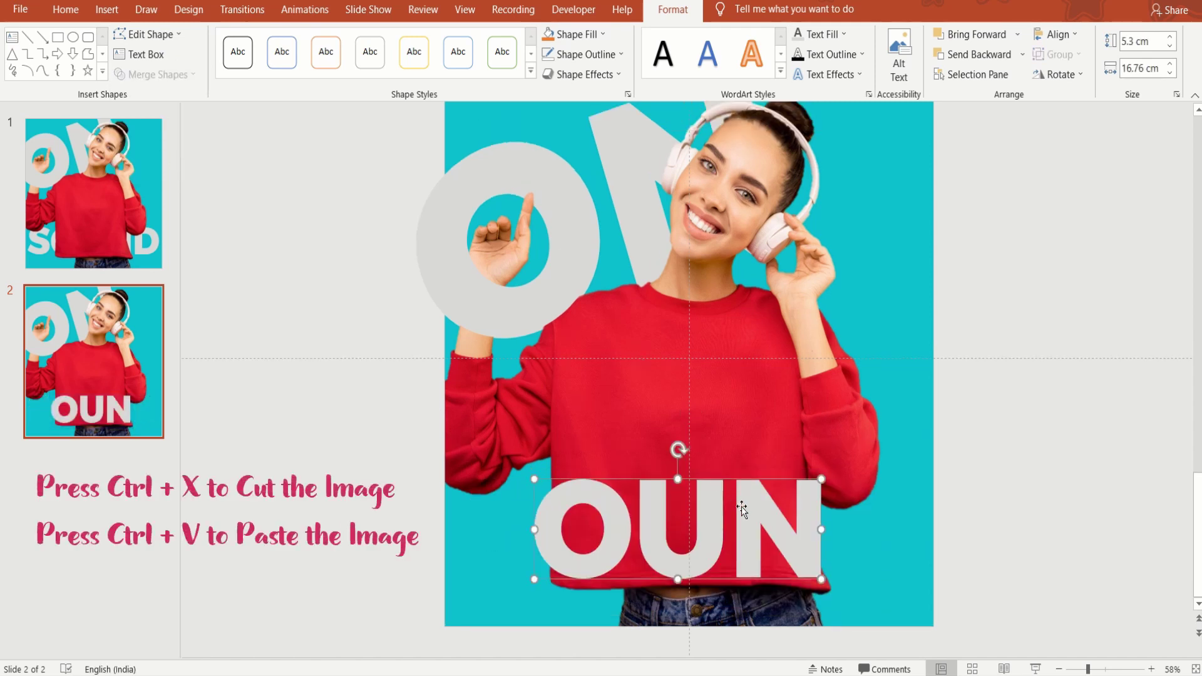
# Move the OUN shape from slide 2 onto slide 1 over SOUND.
pyautogui.hotkey('ctrl', 'x')
pyautogui.click(121, 234)
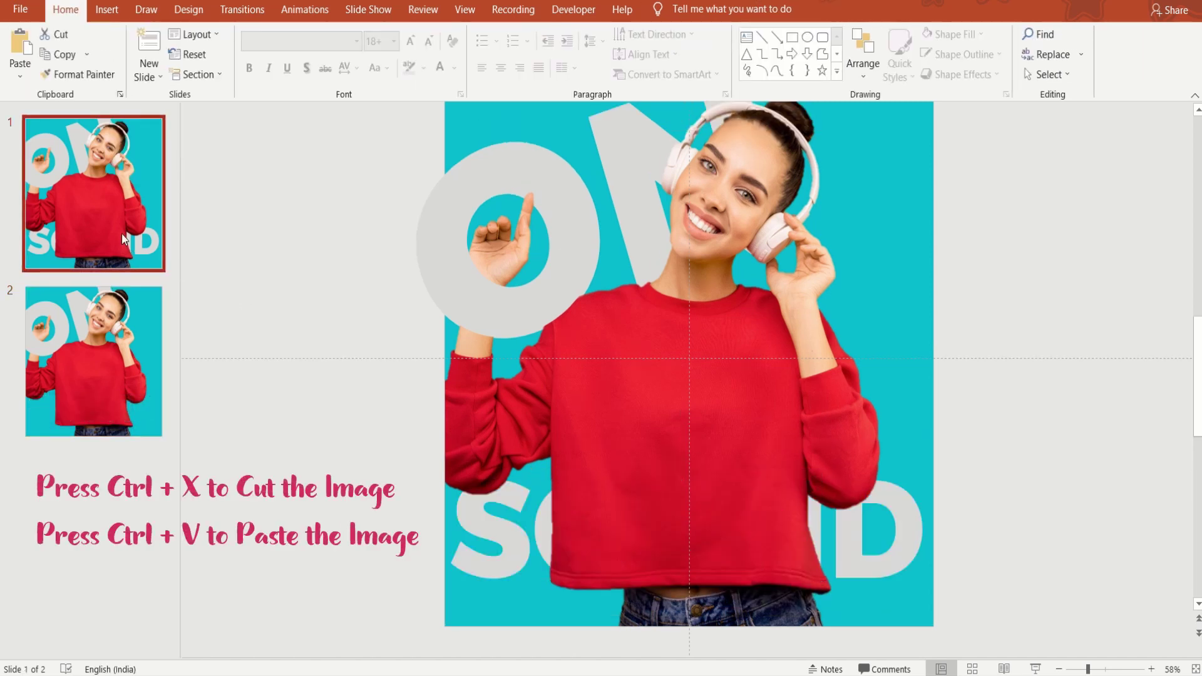
pyautogui.hotkey('ctrl', 'v')
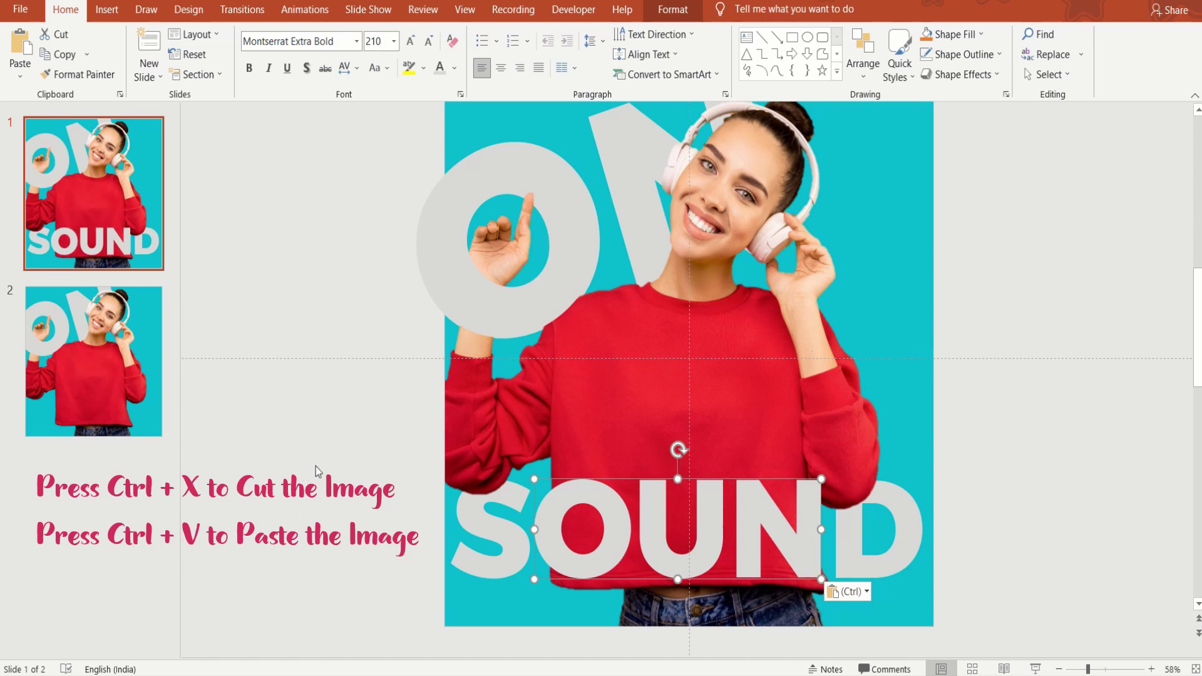
pyautogui.click(331, 485)
# Group all the shapes on slide 1 into a single object.
pyautogui.scroll(1, 328, 476)
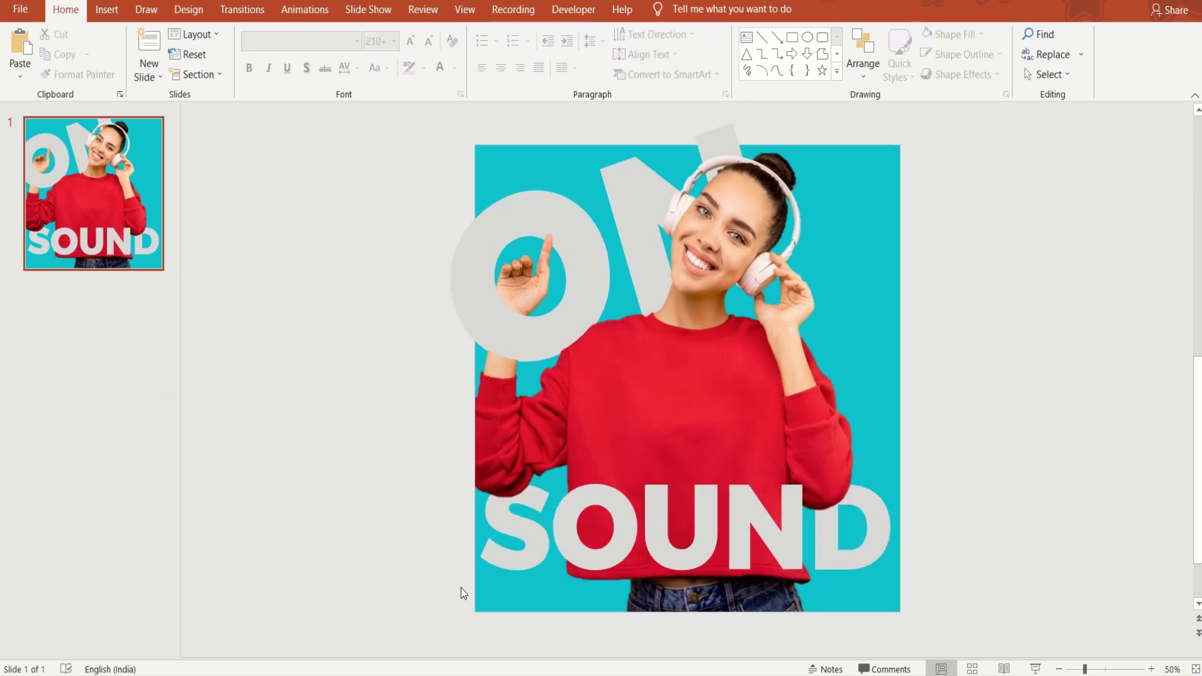
pyautogui.hotkey('ctrl', 'a')
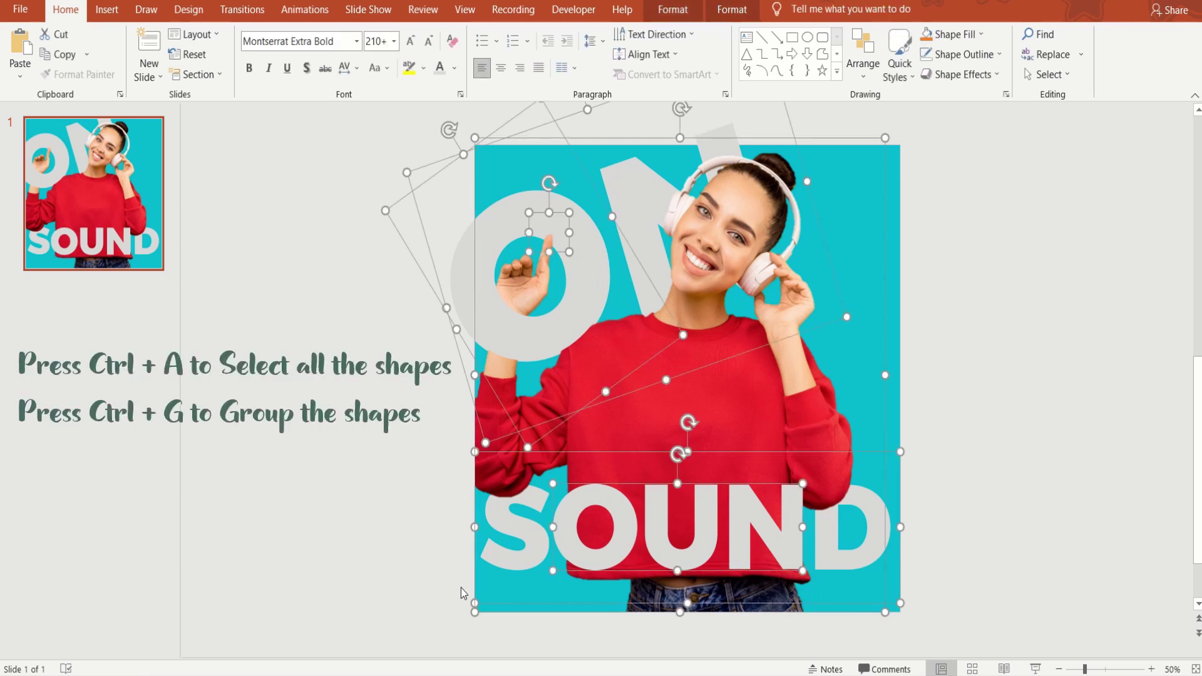
pyautogui.hotkey('ctrl', 'g')
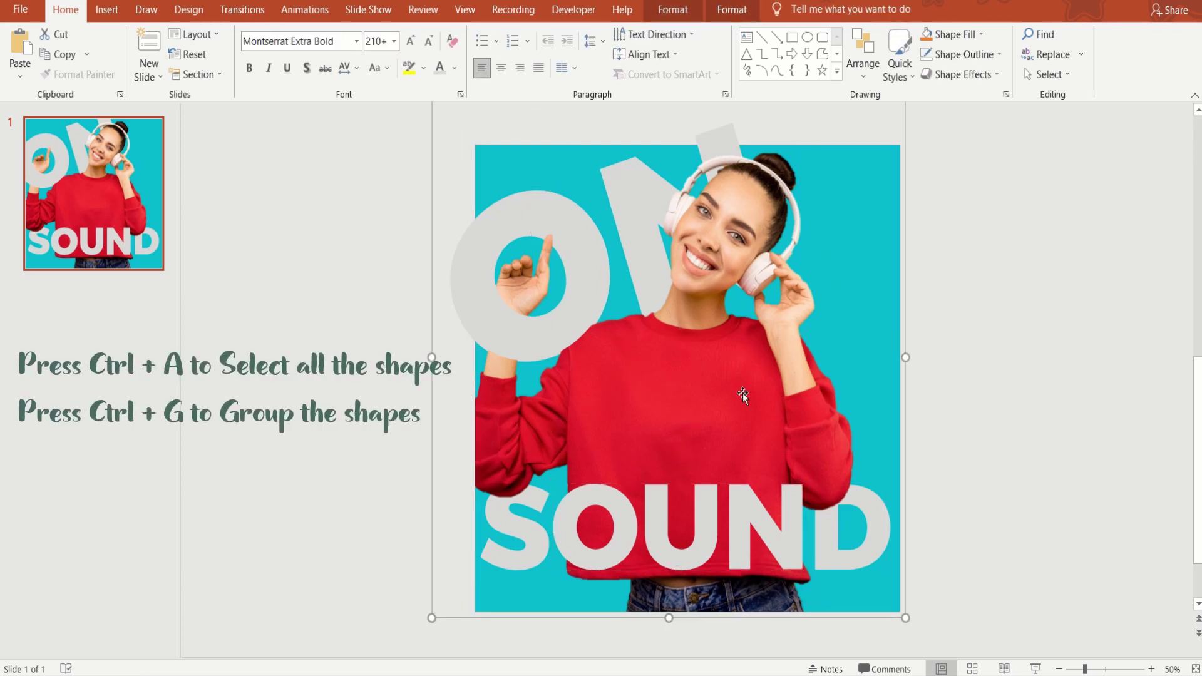
# Export the slide by changing the file type to JPEG File Interchange Format.
pyautogui.click(35, 14)
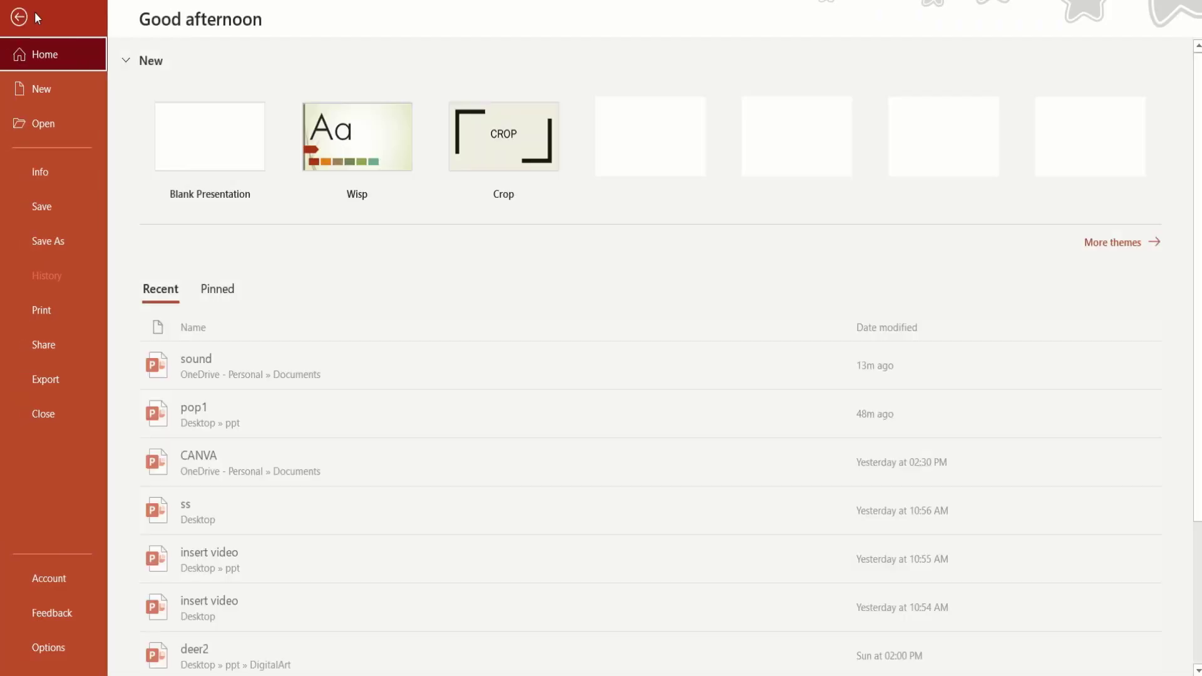
pyautogui.click(65, 385)
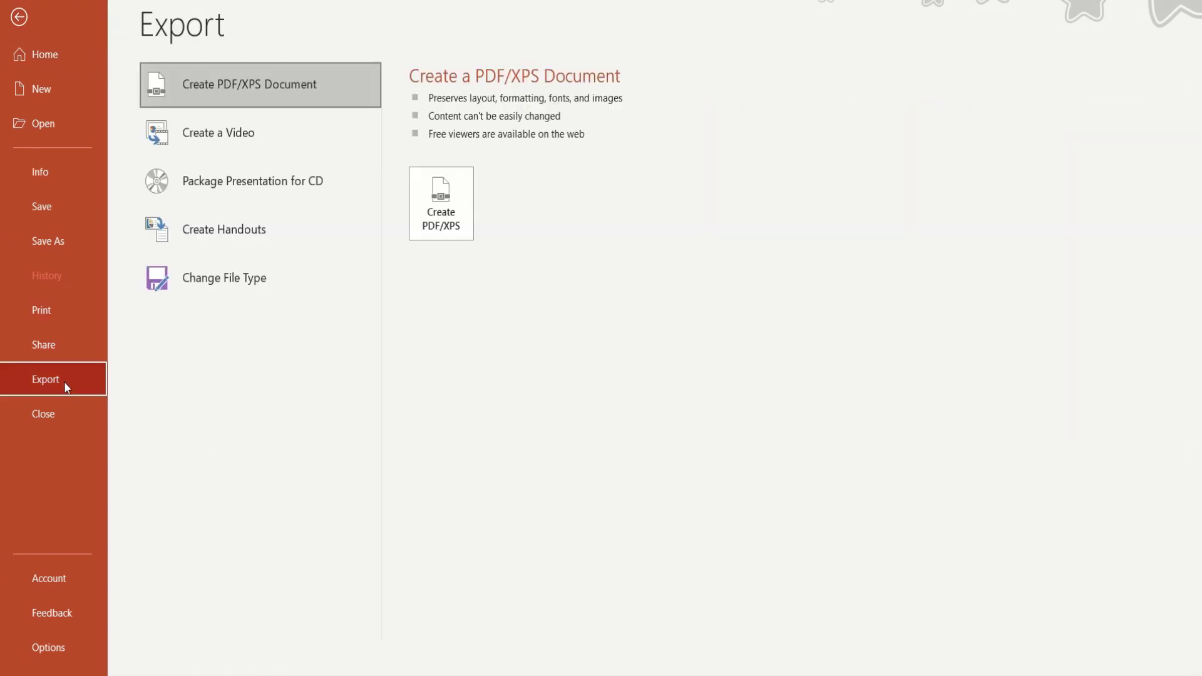
pyautogui.click(288, 287)
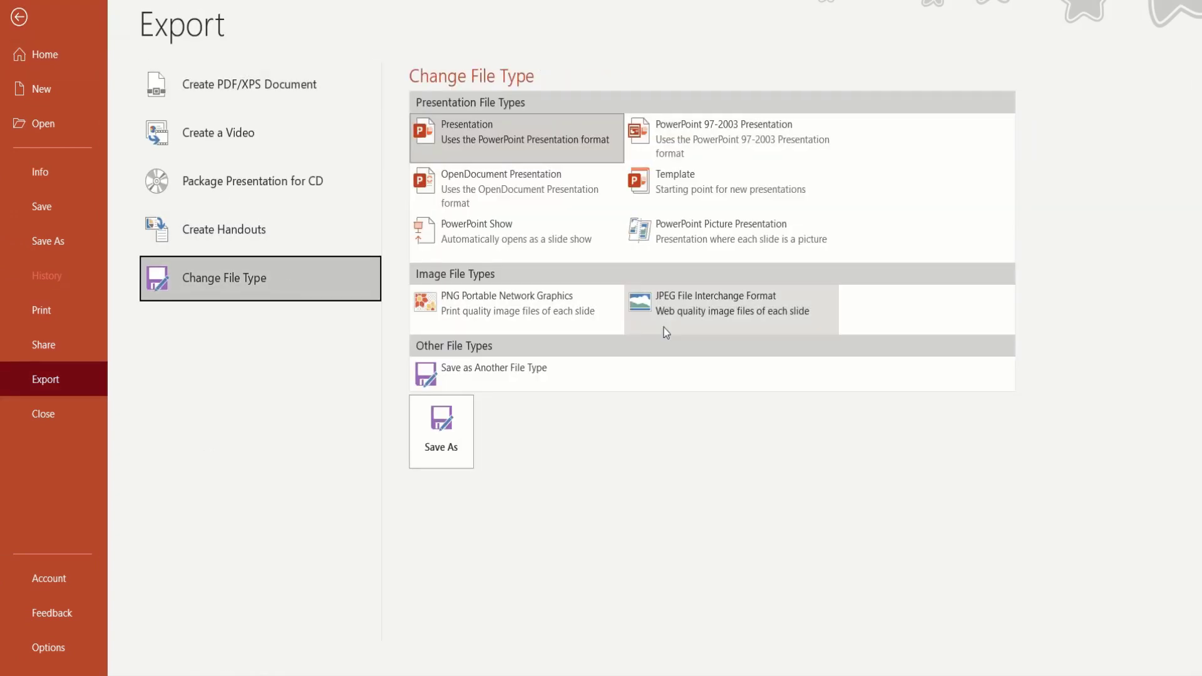
pyautogui.doubleClick(704, 306)
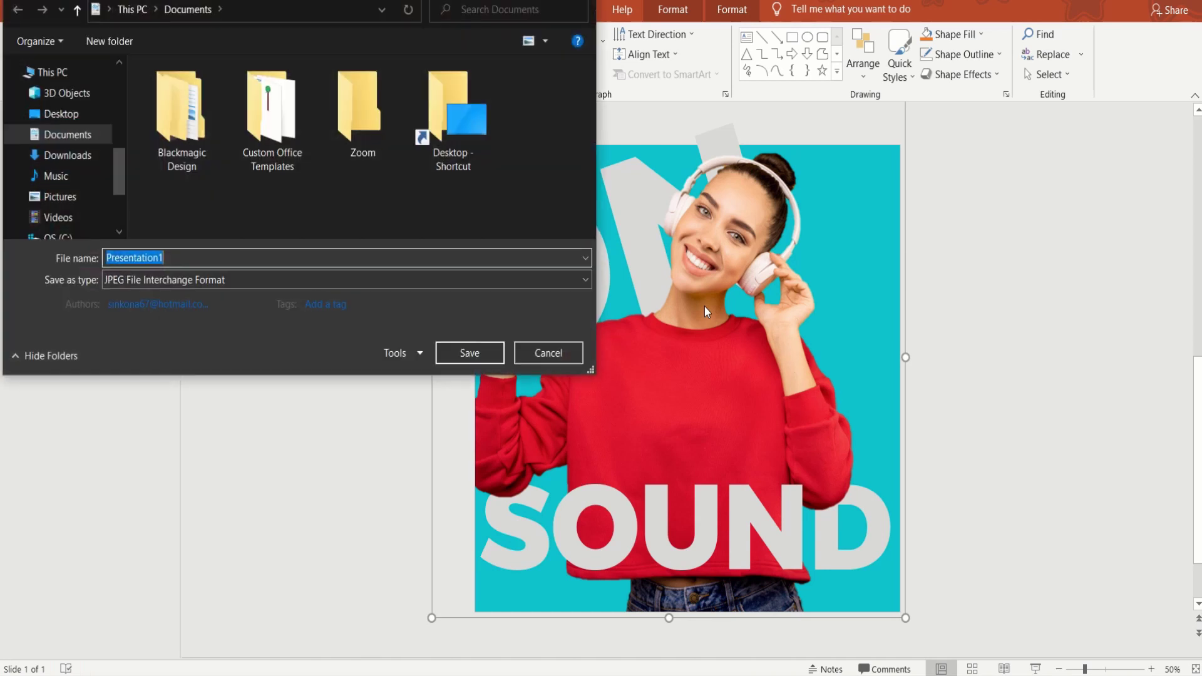